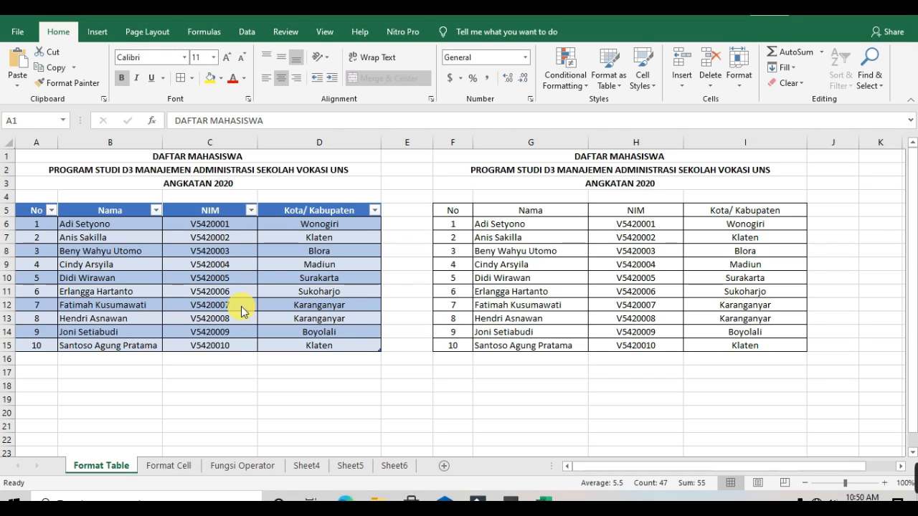
Examine the formatted student table and the plain copy by selecting the whole area, a column and individual cells
left_click(122, 160)
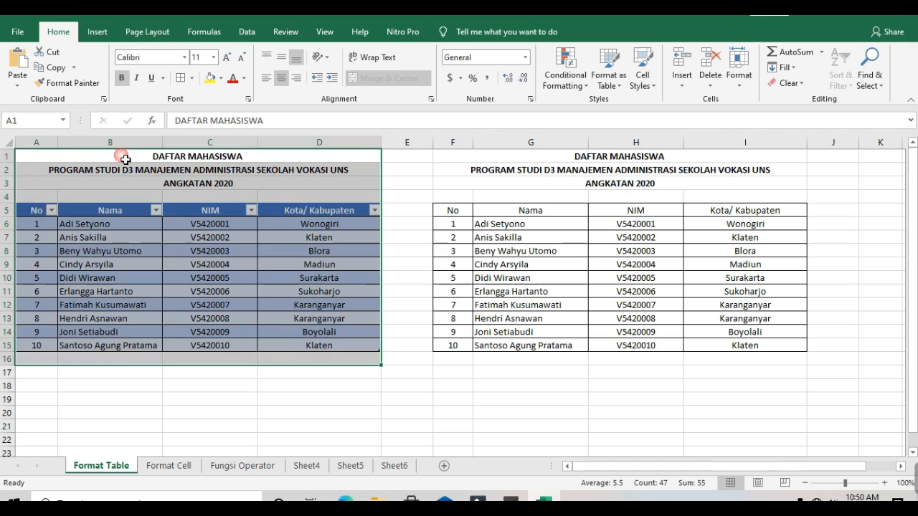
left_click_drag(126, 159, 786, 366)
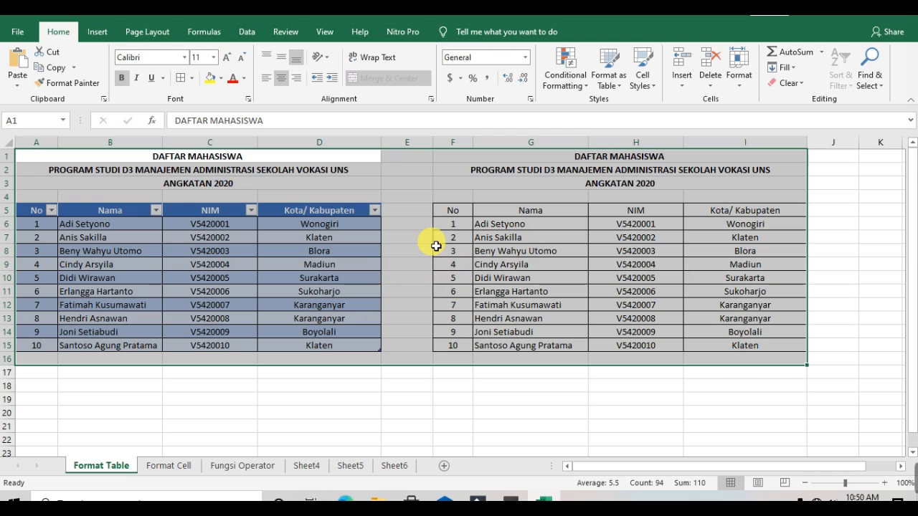
left_click(320, 264)
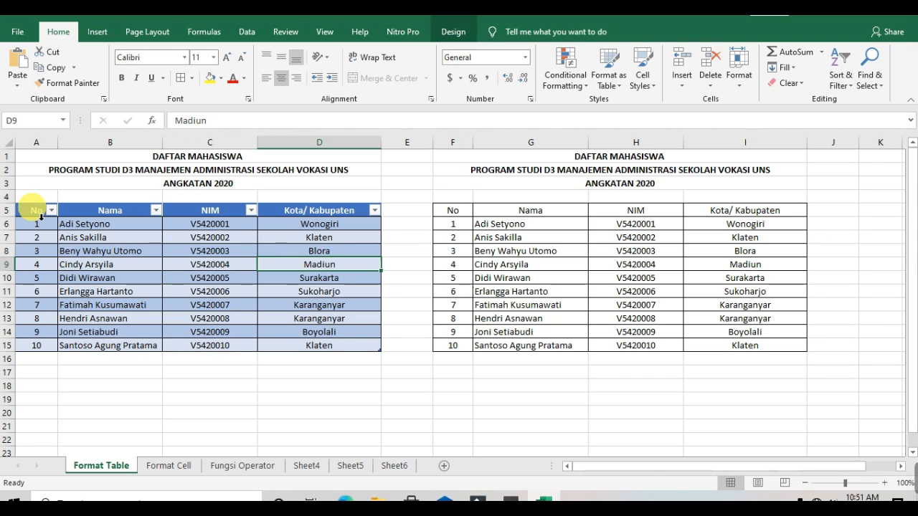
left_click(7, 224)
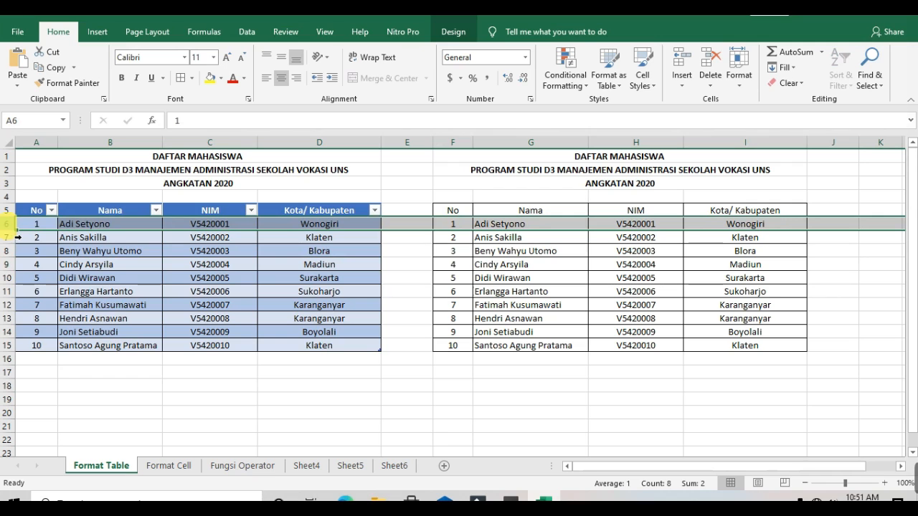
left_click(133, 146)
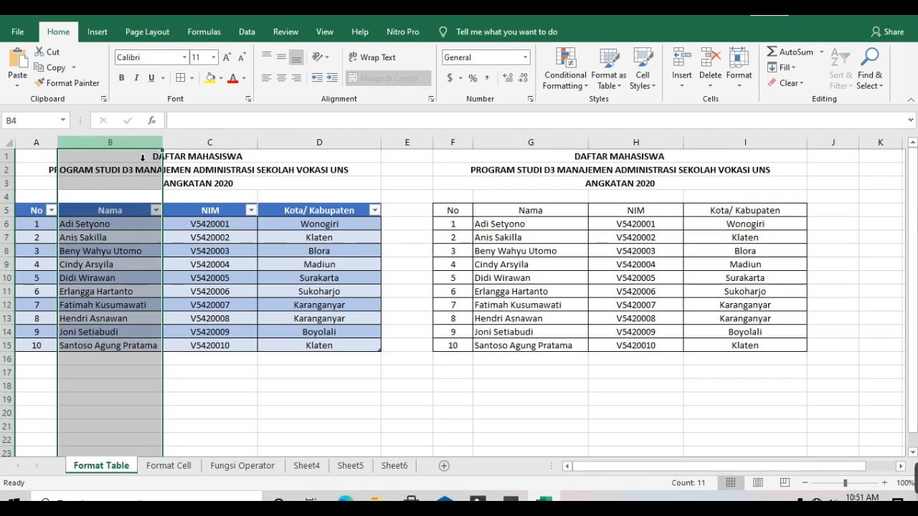
left_click(211, 369)
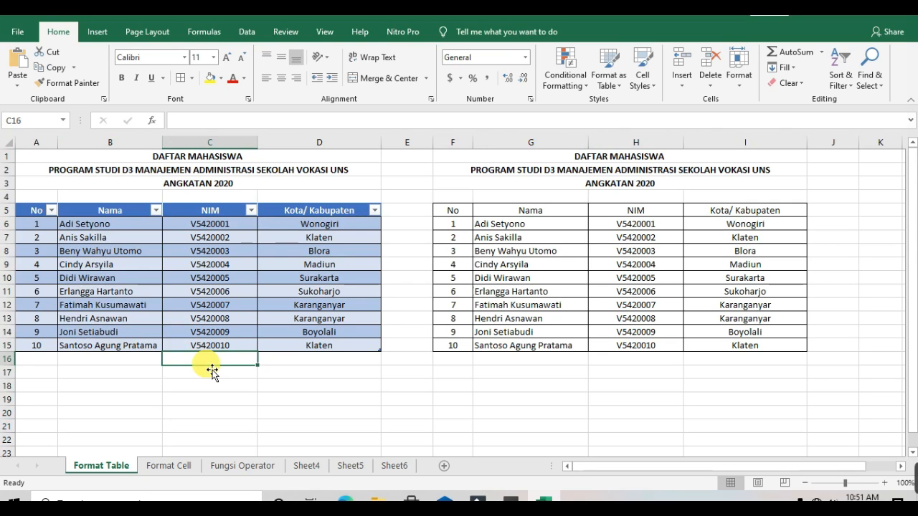
left_click(221, 412)
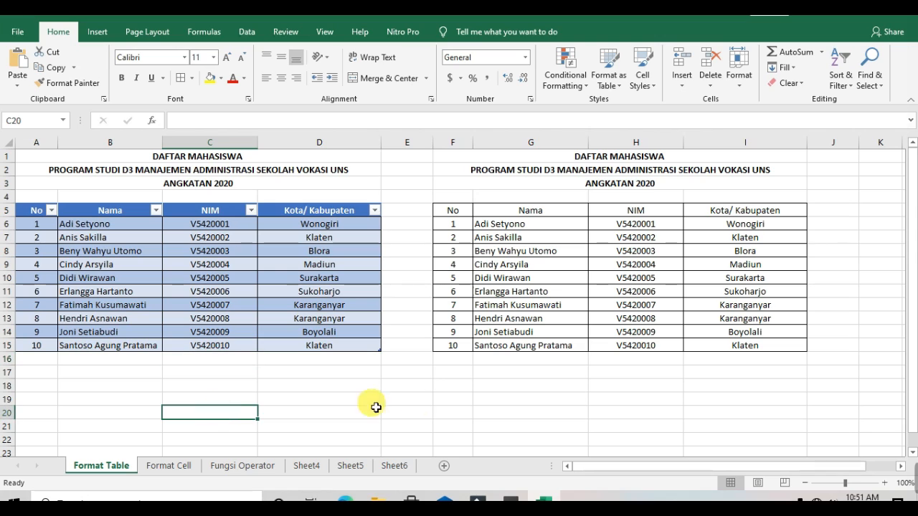
left_click(430, 405)
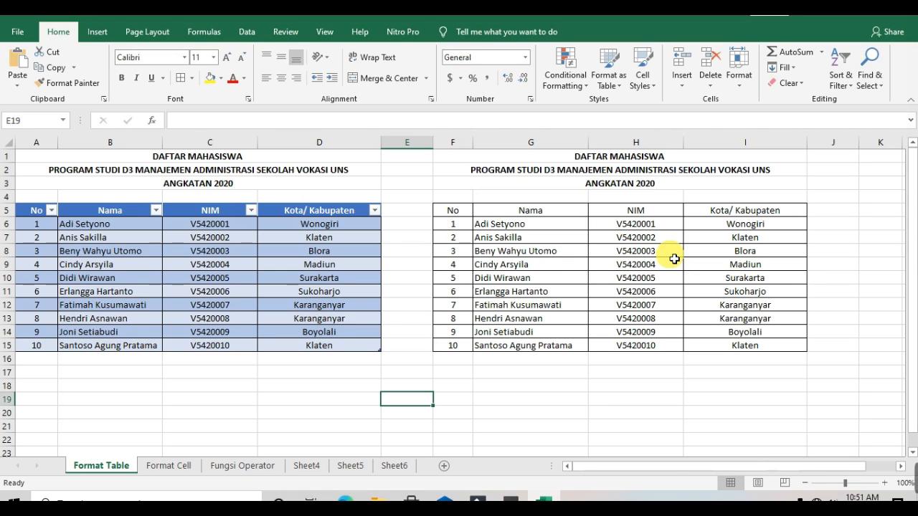
left_click(595, 197)
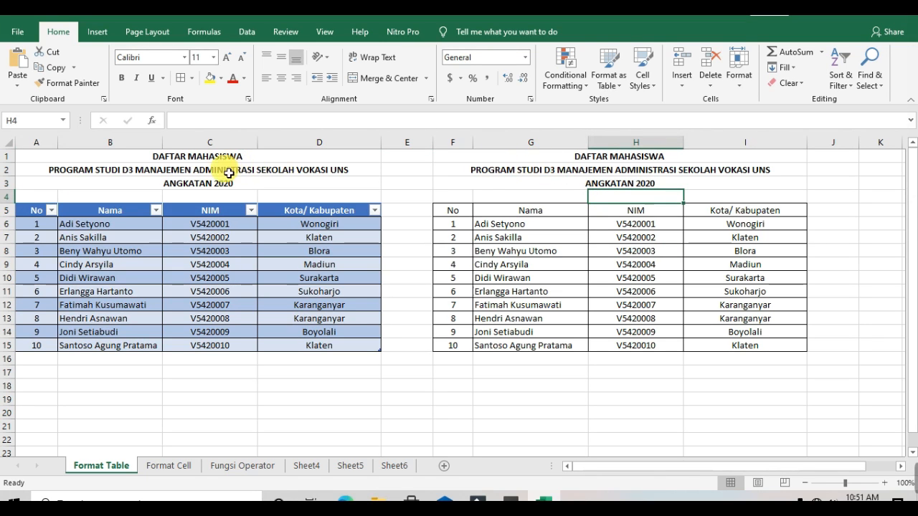
Select the range of each table and its title cells in turn to compare how they behave
left_click_drag(232, 155, 429, 366)
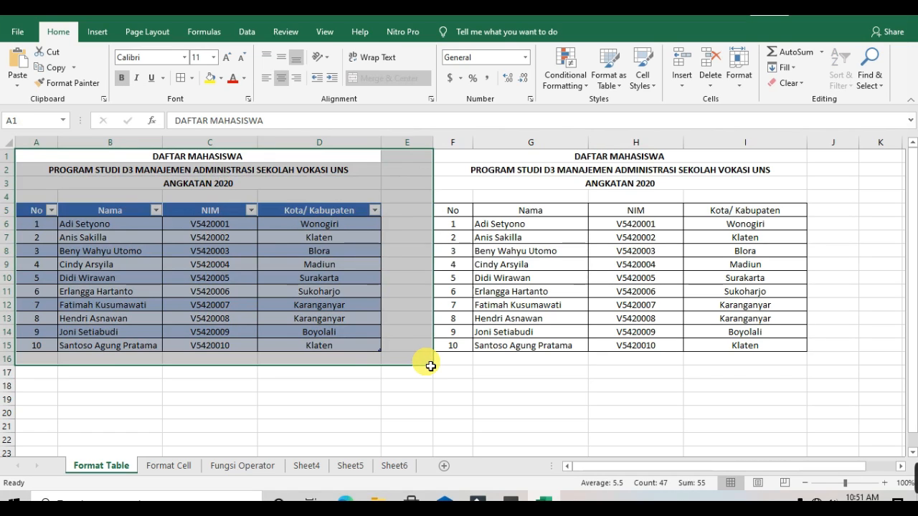
left_click(578, 386)
left_click(578, 386)
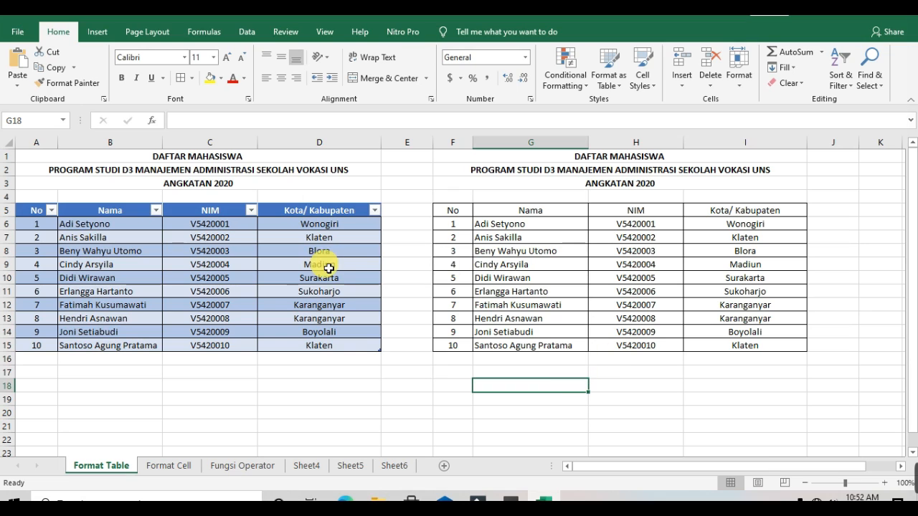
left_click_drag(201, 155, 219, 371)
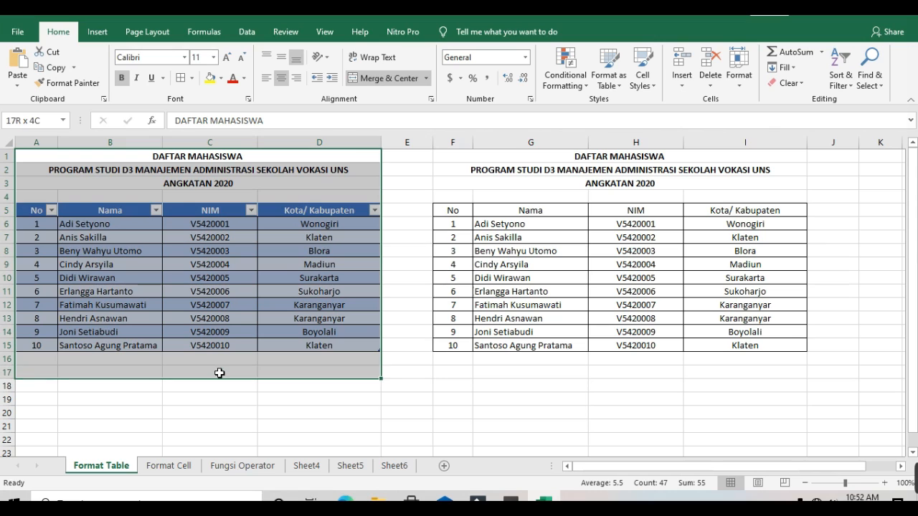
left_click_drag(219, 373, 220, 373)
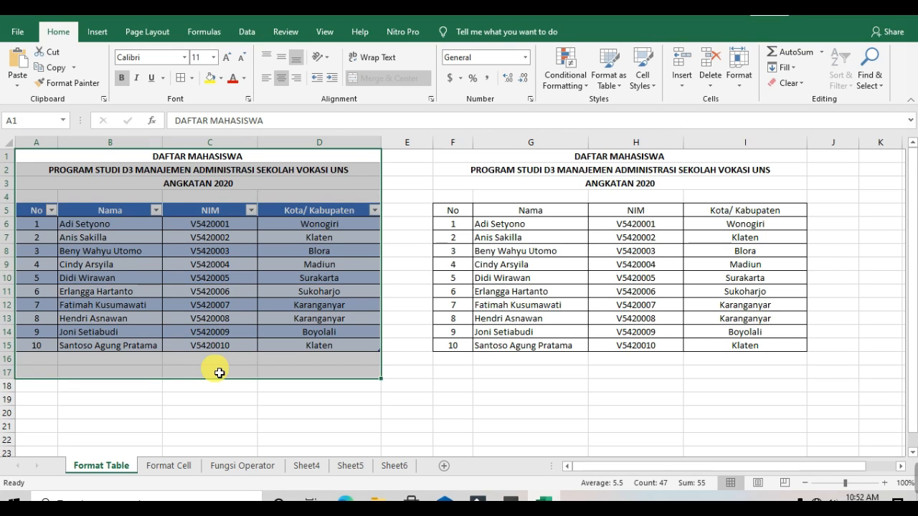
left_click(657, 164)
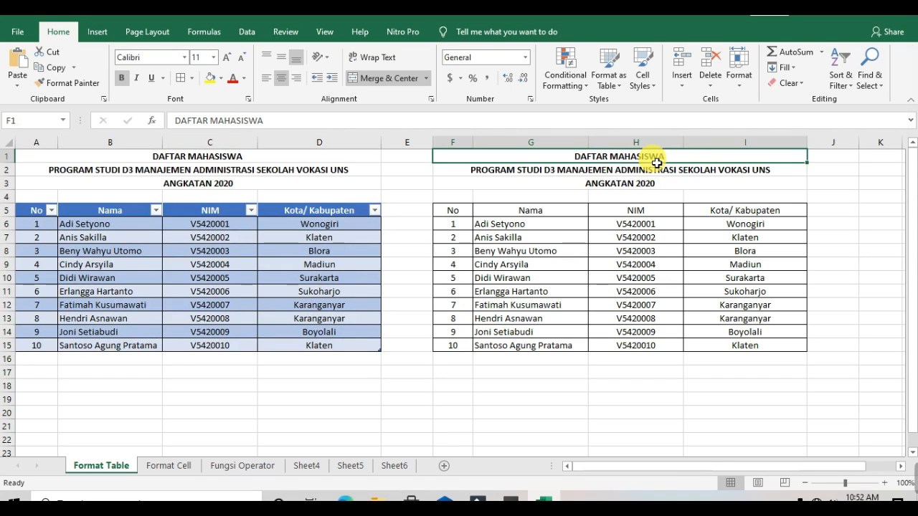
left_click_drag(657, 164, 635, 372)
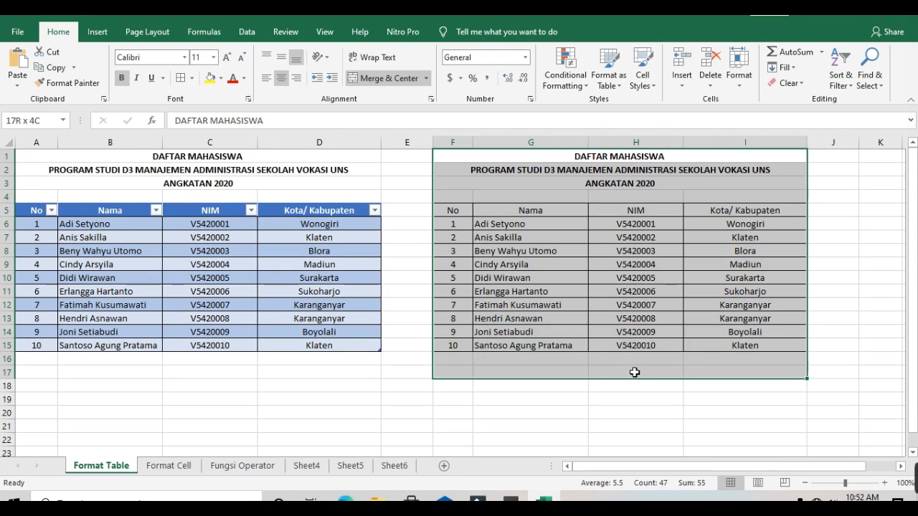
left_click(635, 373)
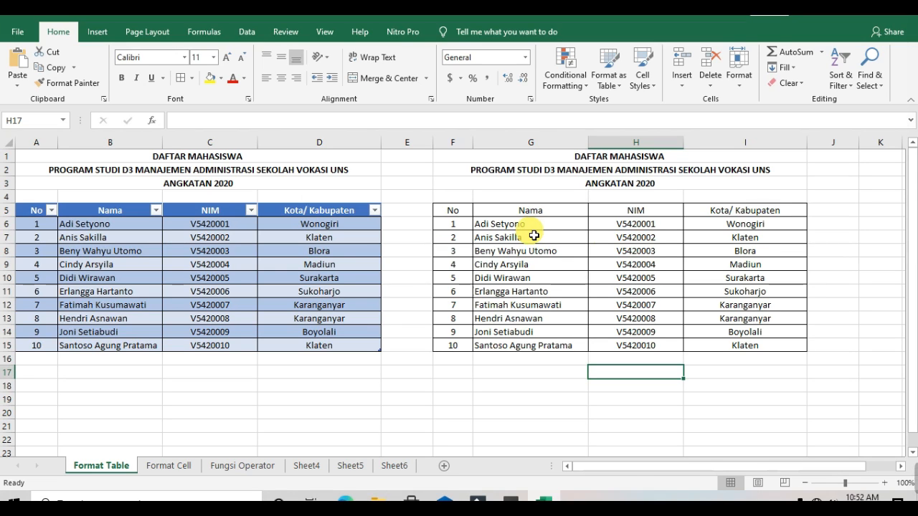
left_click(507, 164)
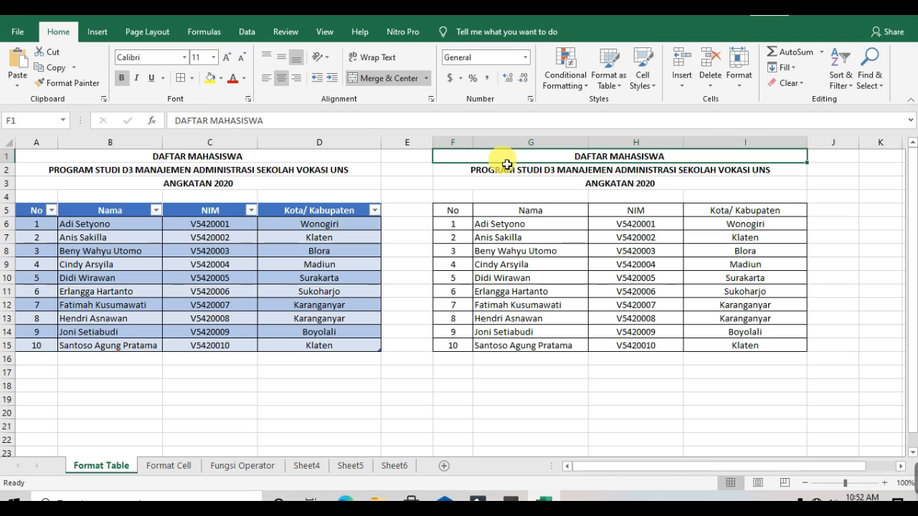
left_click(737, 180)
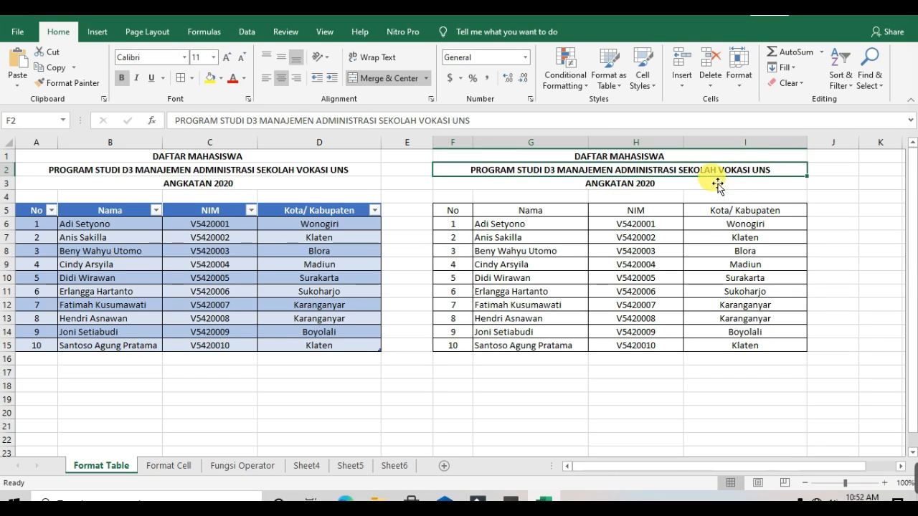
left_click(694, 184)
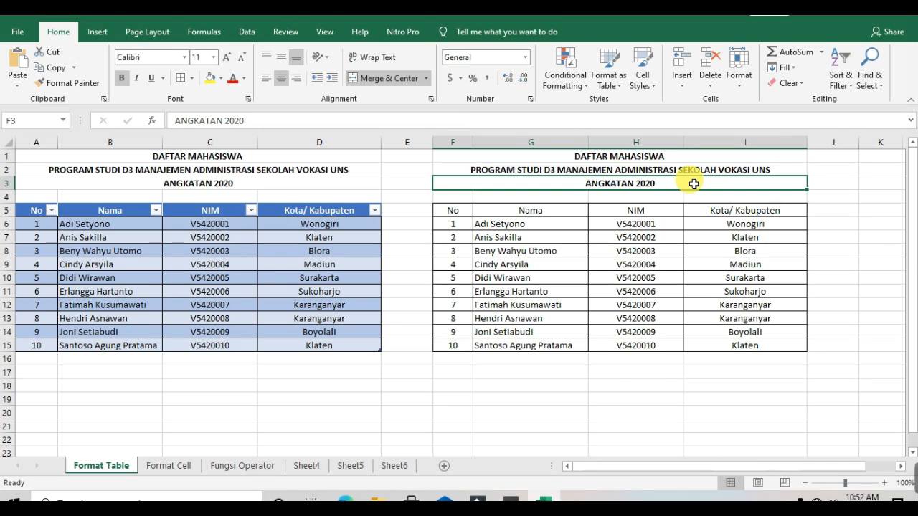
Unmerge the DAFTAR MAHASISWA title cell of the plain table
left_click(608, 159)
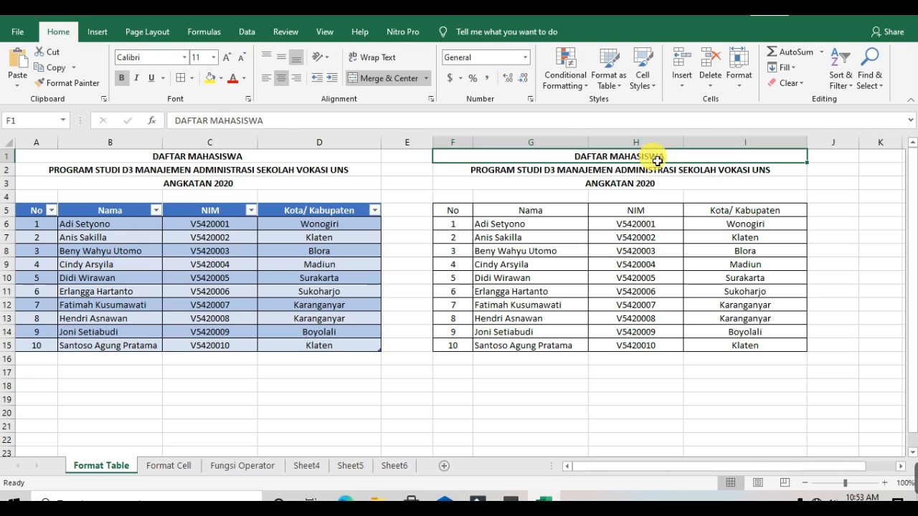
left_click(374, 78)
double_click(464, 158)
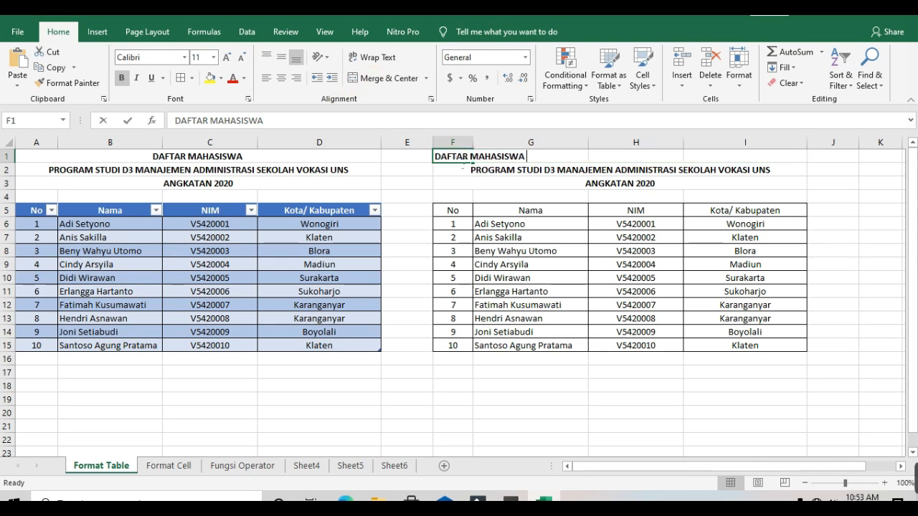
left_click(537, 164)
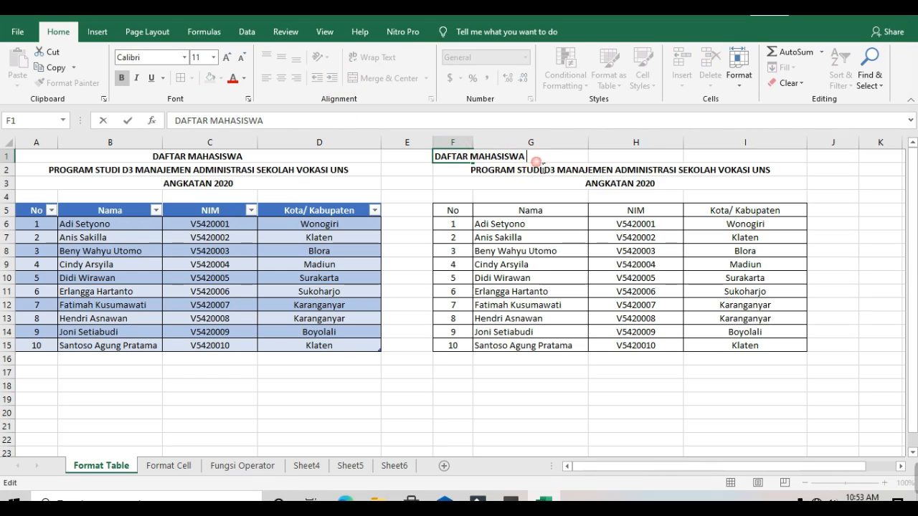
triple_click(473, 156)
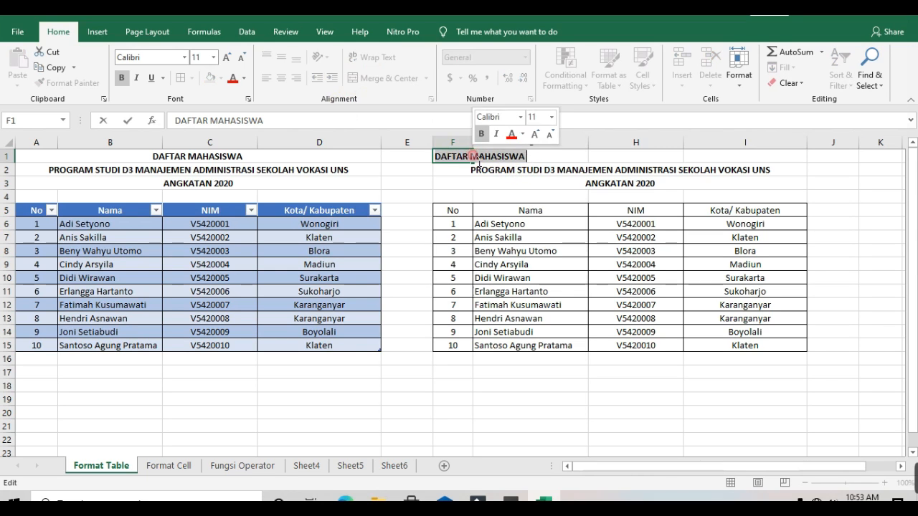
left_click(538, 161)
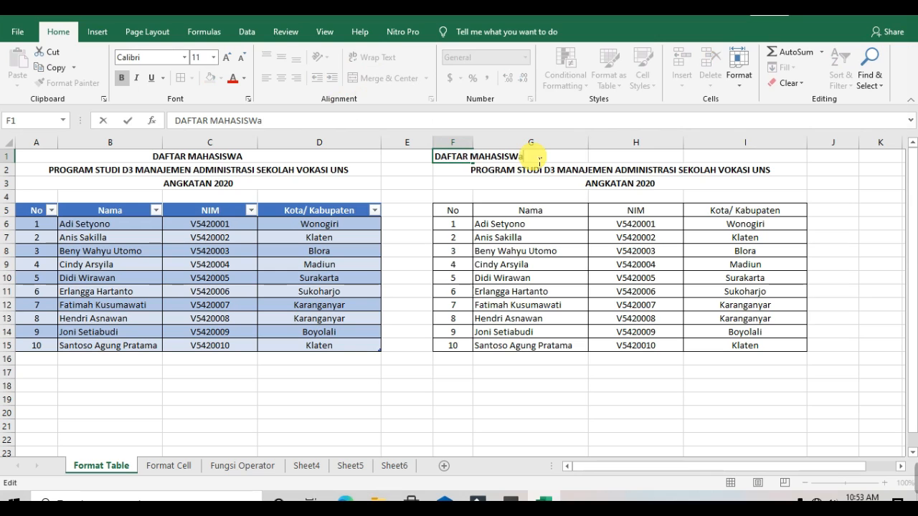
type("A")
left_click(540, 184)
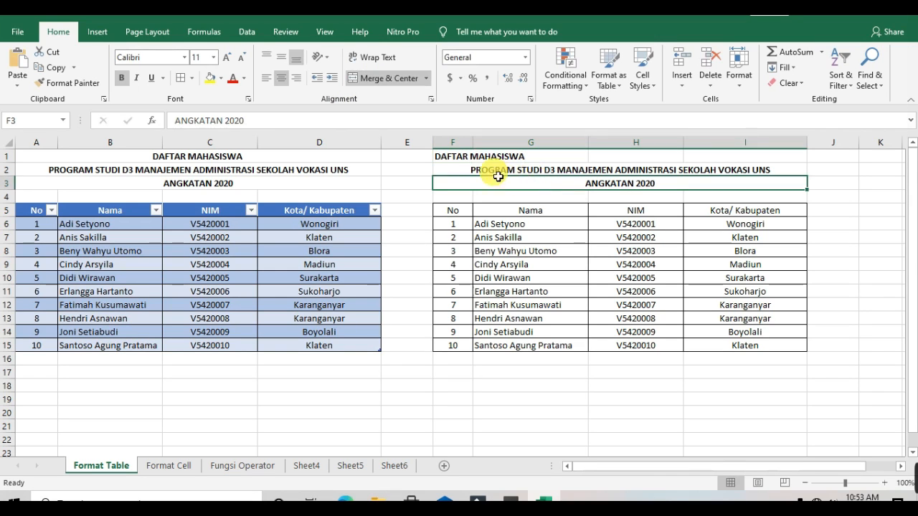
Merge and center the DAFTAR MAHASISWA title across F1:I1 again
left_click(464, 155)
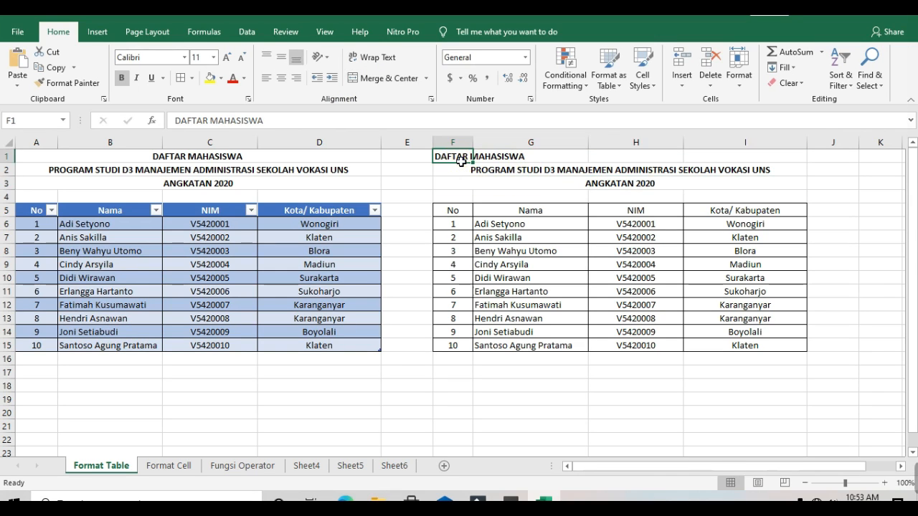
left_click_drag(461, 158, 660, 160)
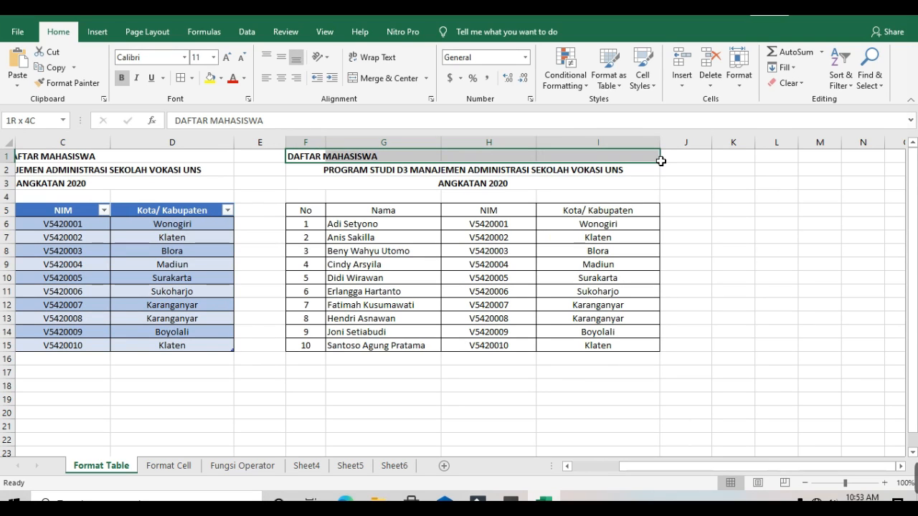
left_click_drag(661, 161, 660, 158)
left_click(381, 79)
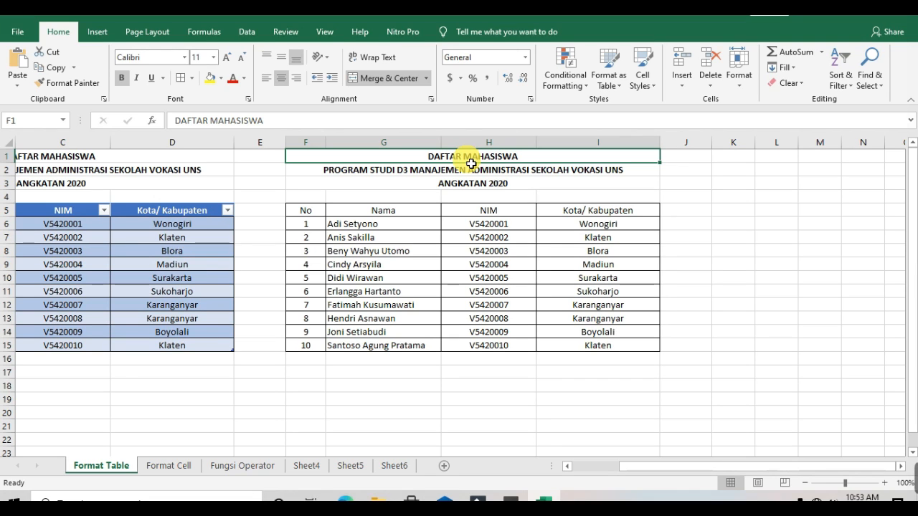
Select the subtitle rows and the header-and-data ranges A4:D15 and F5:I15 of both tables
left_click(512, 175)
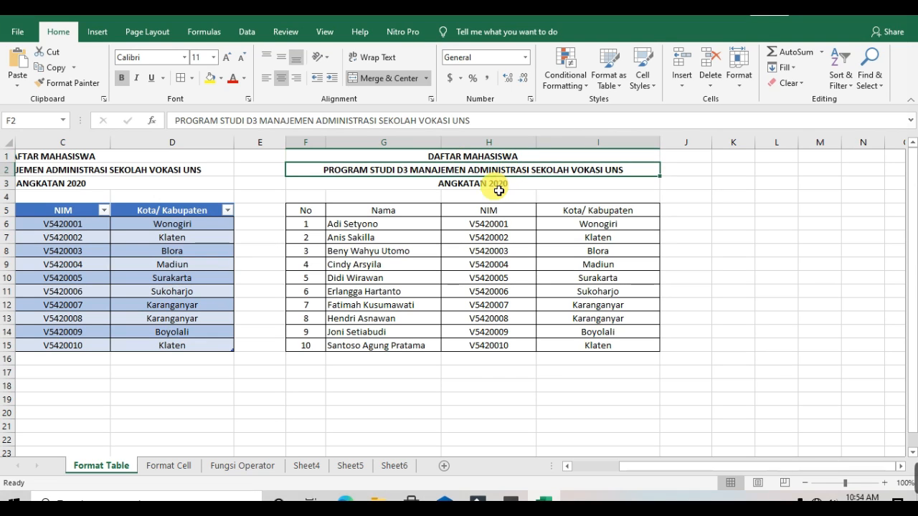
left_click(497, 185)
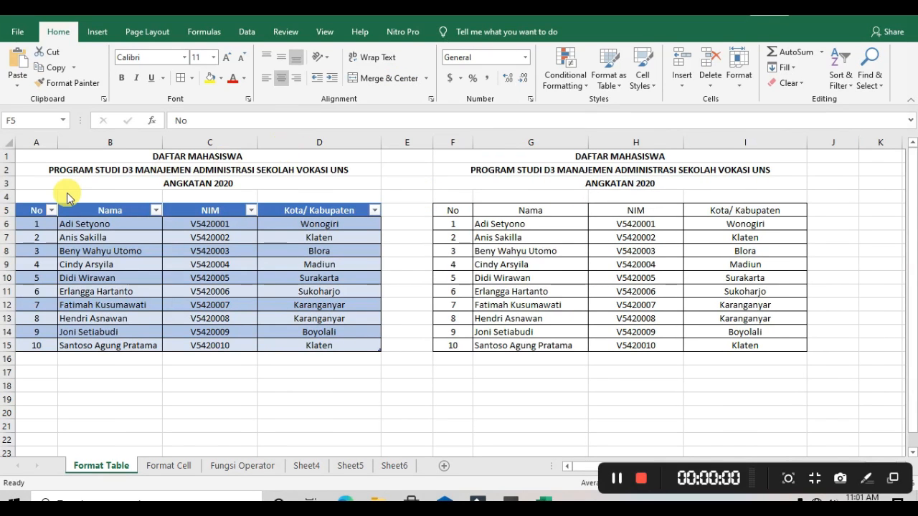
key("ctrl+a")
left_click(31, 199)
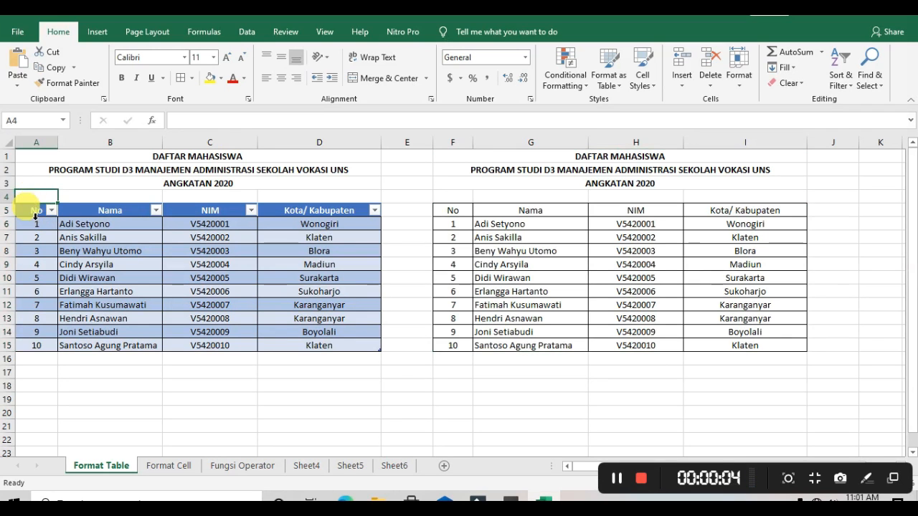
left_click_drag(32, 202, 374, 351)
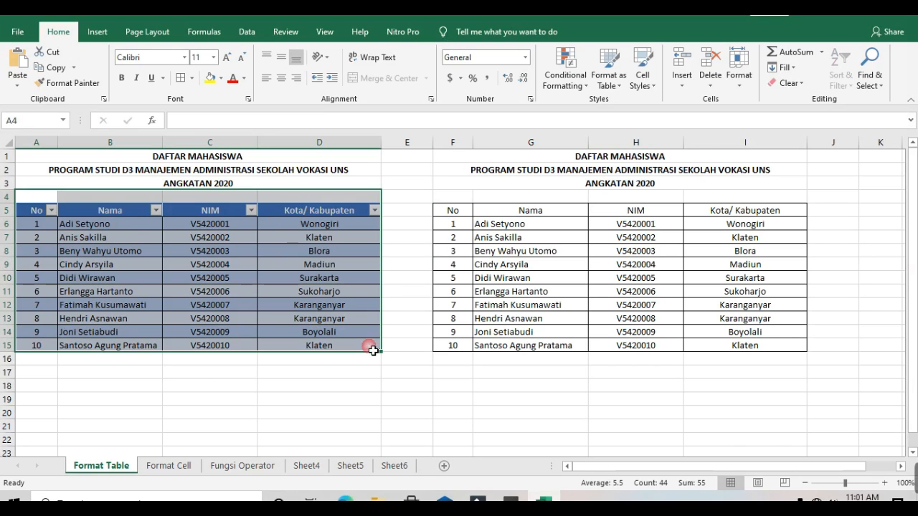
left_click(523, 387)
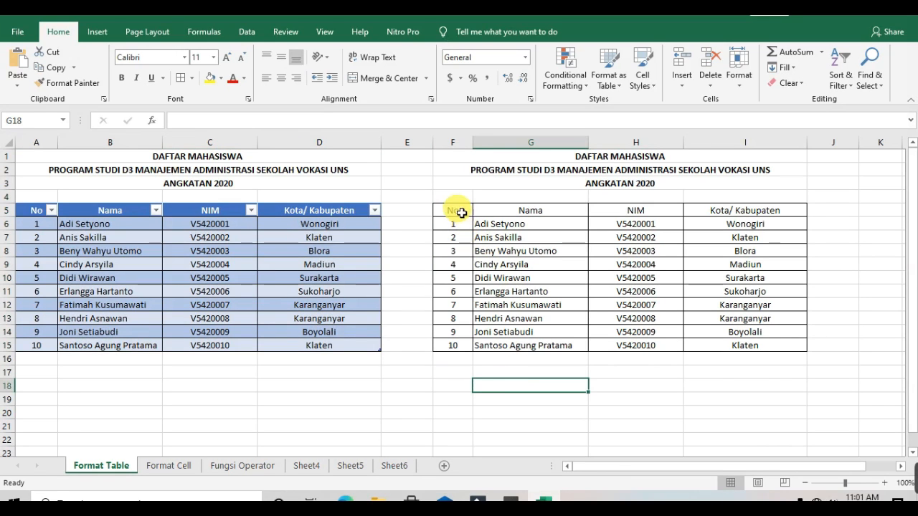
left_click_drag(461, 211, 791, 350)
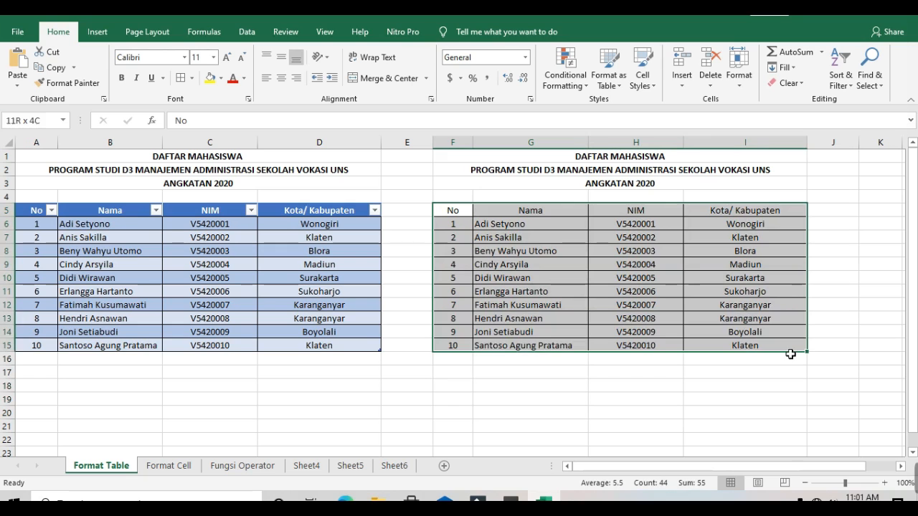
Remove all borders from the plain table's range F5:I15
left_click(192, 80)
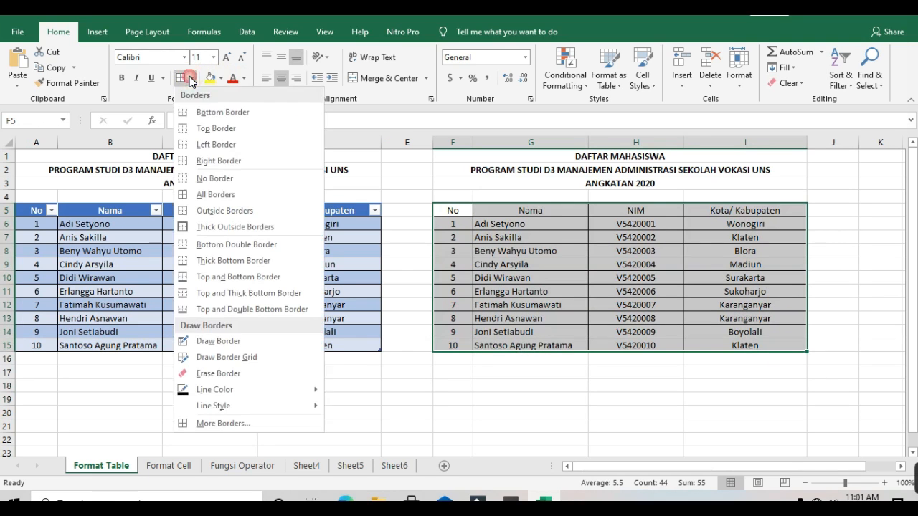
left_click(207, 178)
left_click(571, 291)
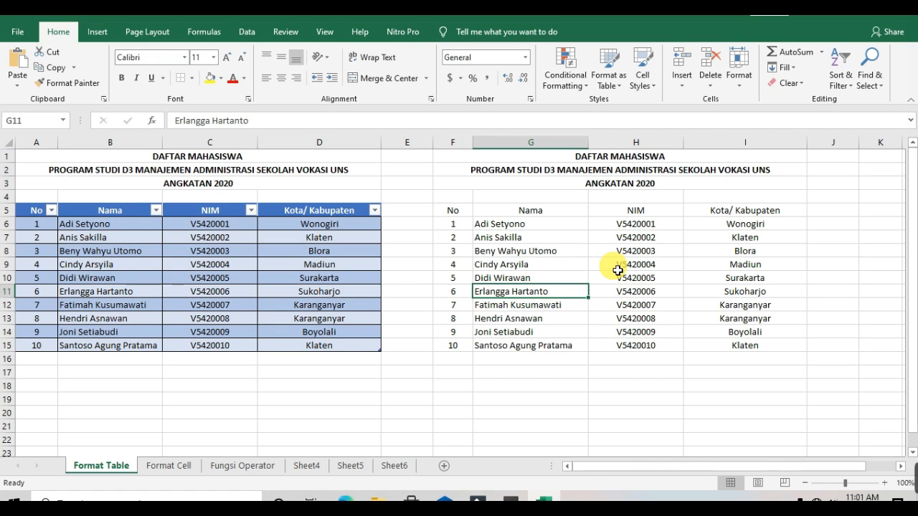
Select F5:I15 and apply All Borders to it
left_click(447, 213)
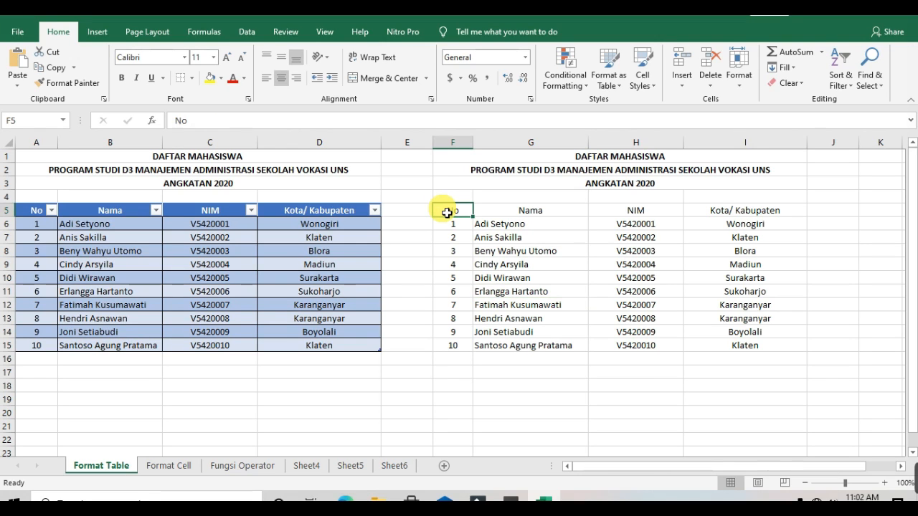
left_click_drag(447, 213, 731, 345)
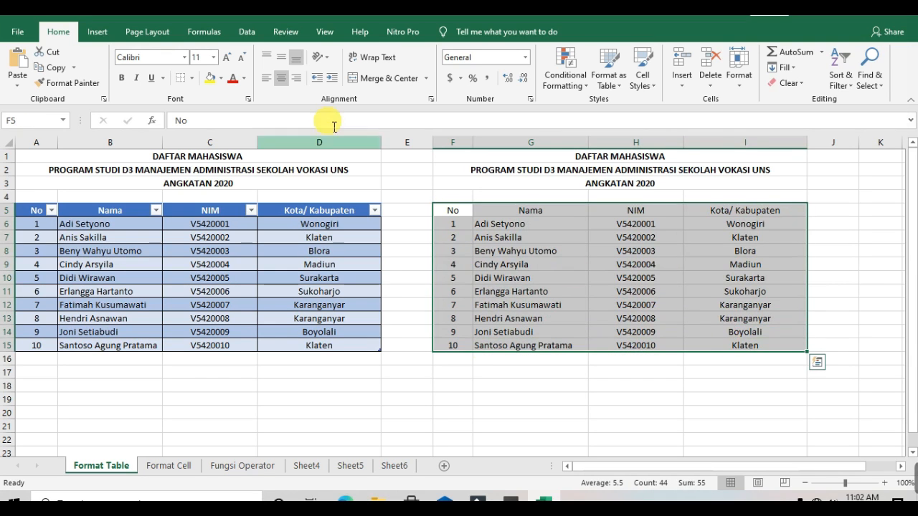
left_click(192, 79)
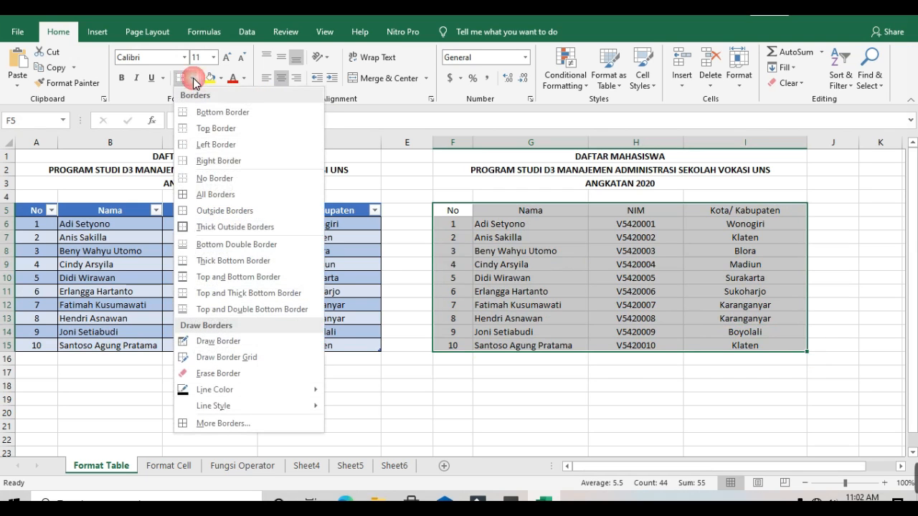
left_click(229, 195)
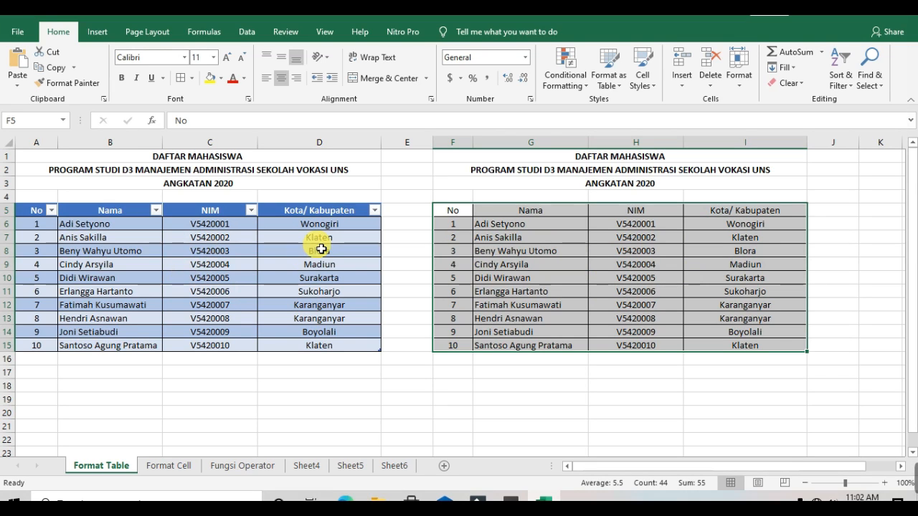
Format F5:I15 as a table with an orange medium table style, keeping the headers option on
left_click(621, 89)
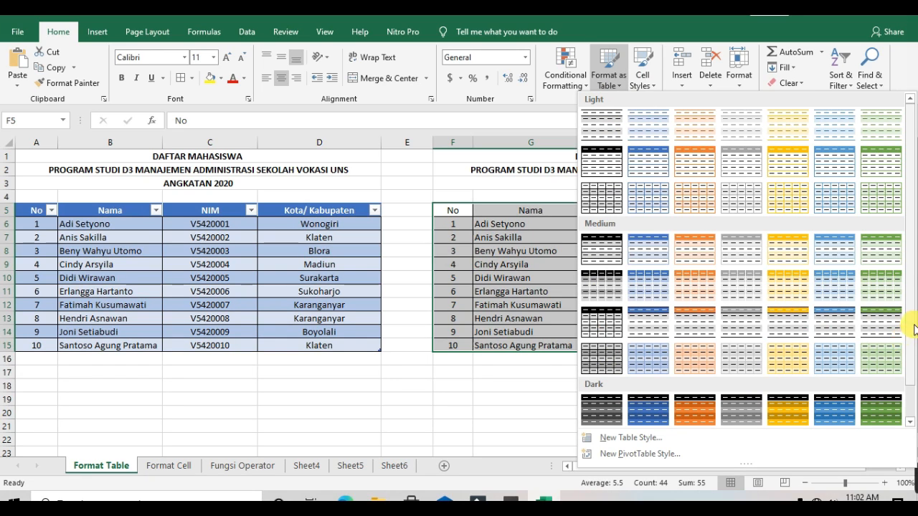
left_click(692, 238)
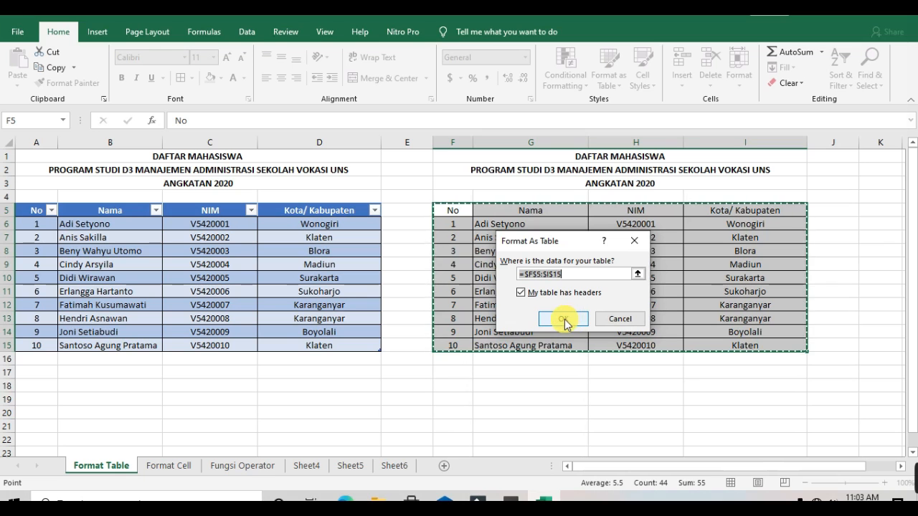
left_click(571, 320)
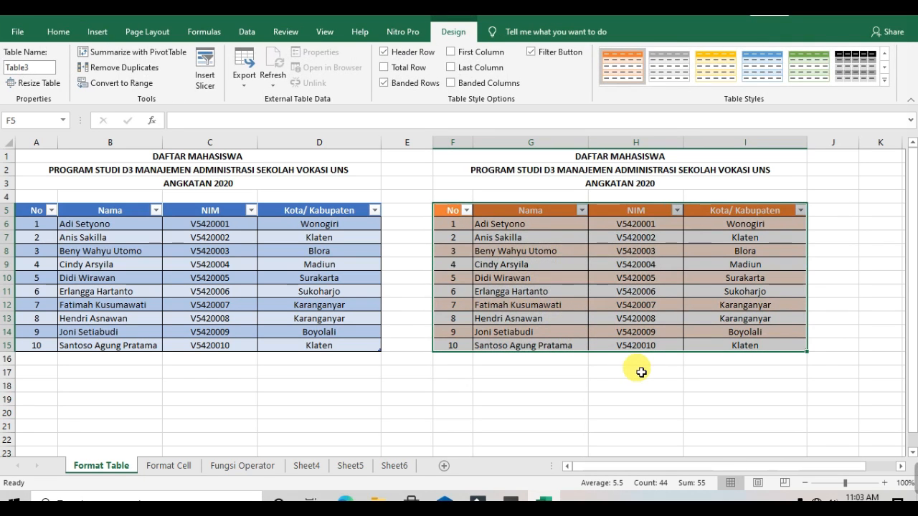
Turn off the filter buttons of the new table's header row
left_click(848, 267)
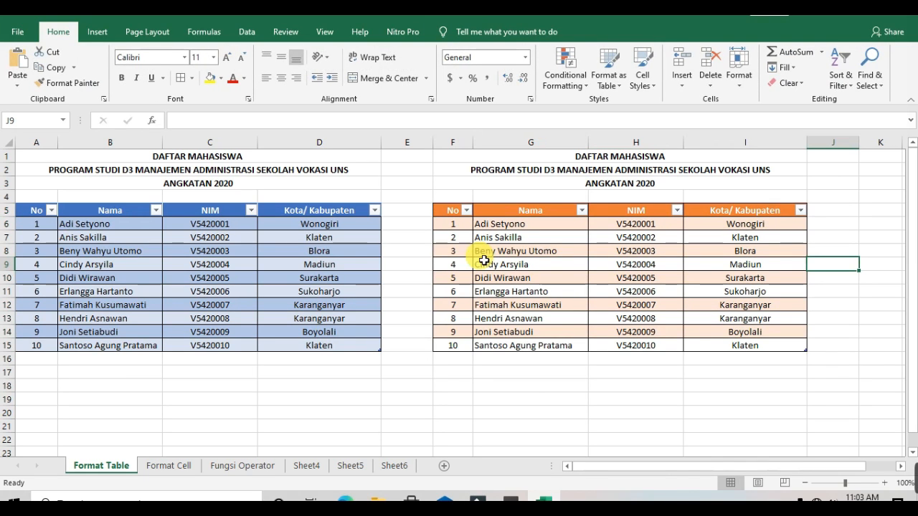
left_click(483, 253)
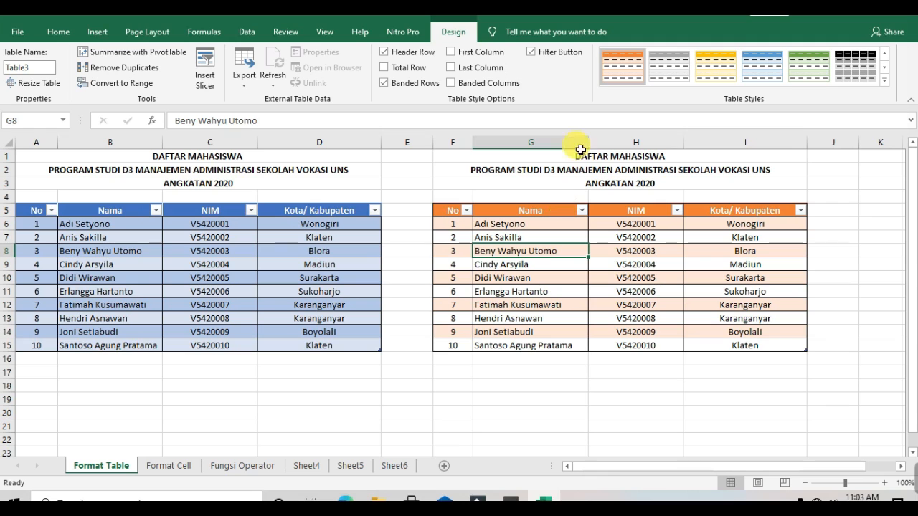
left_click(531, 53)
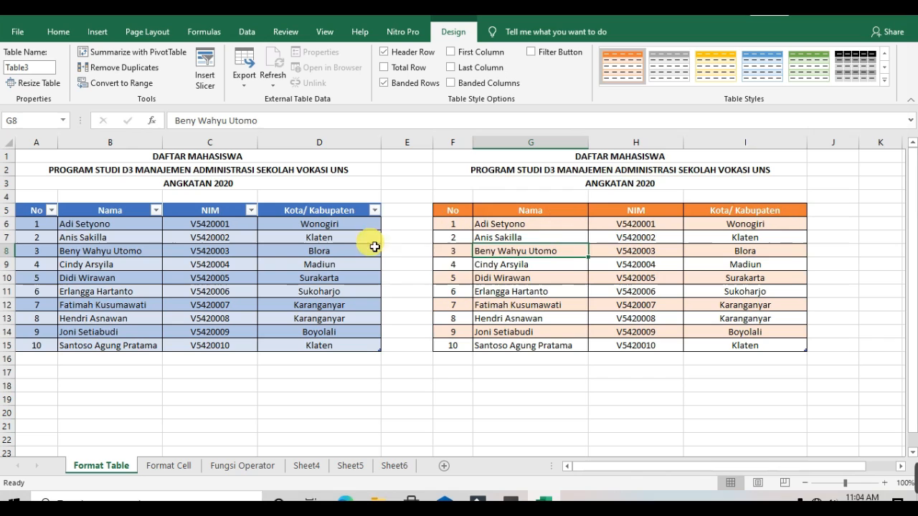
Clear the numbers 2 to 10 from F7:F15 in the No column
left_click(466, 228)
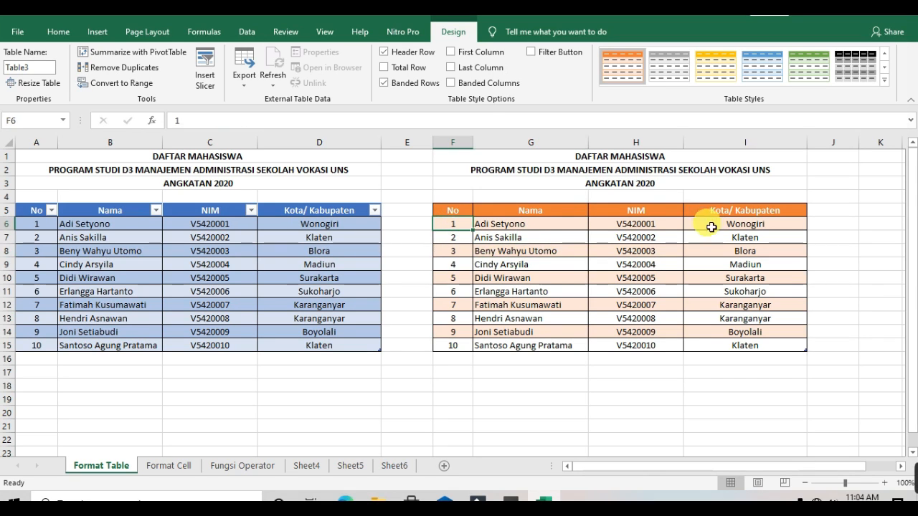
left_click(648, 228)
left_click_drag(649, 228, 649, 356)
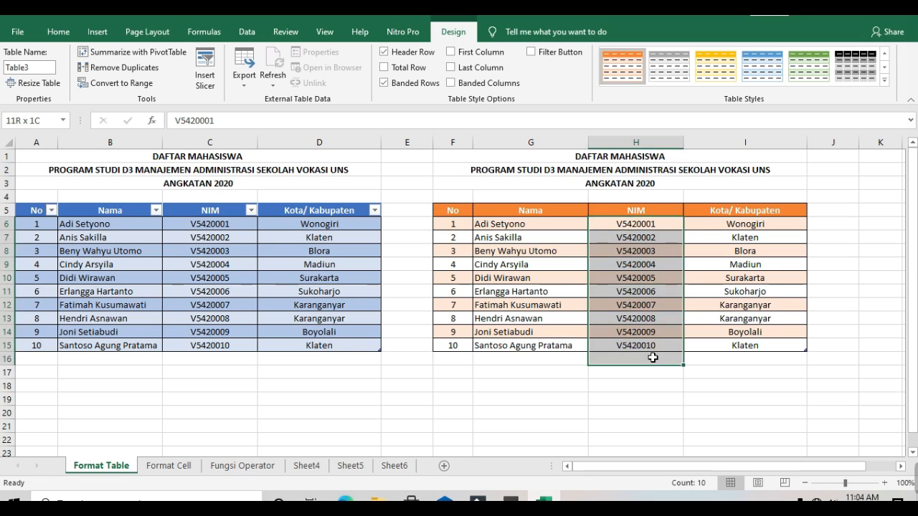
left_click(650, 356)
left_click_drag(639, 222, 629, 345)
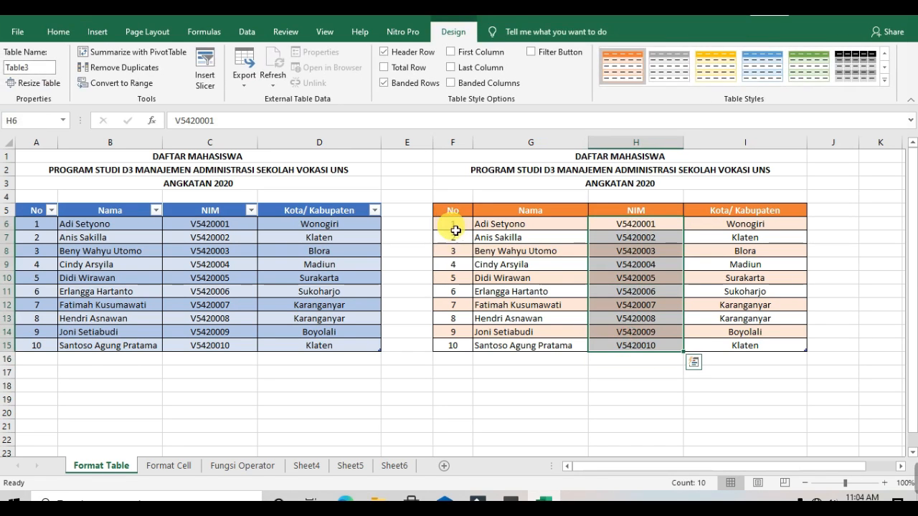
mouse_move(452, 231)
left_mouse_down()
mouse_move(464, 369)
mouse_move(457, 195)
mouse_move(461, 246)
left_mouse_up()
left_click(459, 328)
left_click(459, 346)
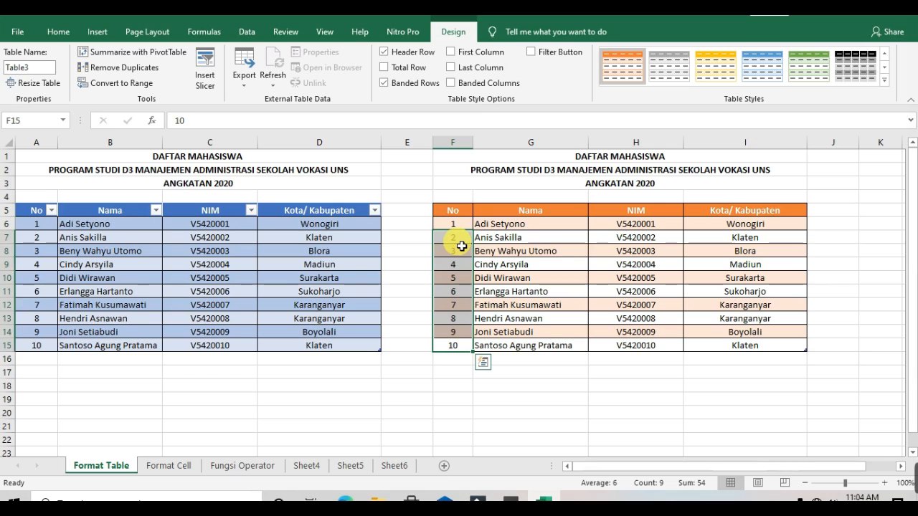
key("Delete")
Enter 2 in cell F7 of the No column
key("Up")
key("Up")
key("Up")
key("Up")
key("Up")
key("Up")
key("Up")
key("Up")
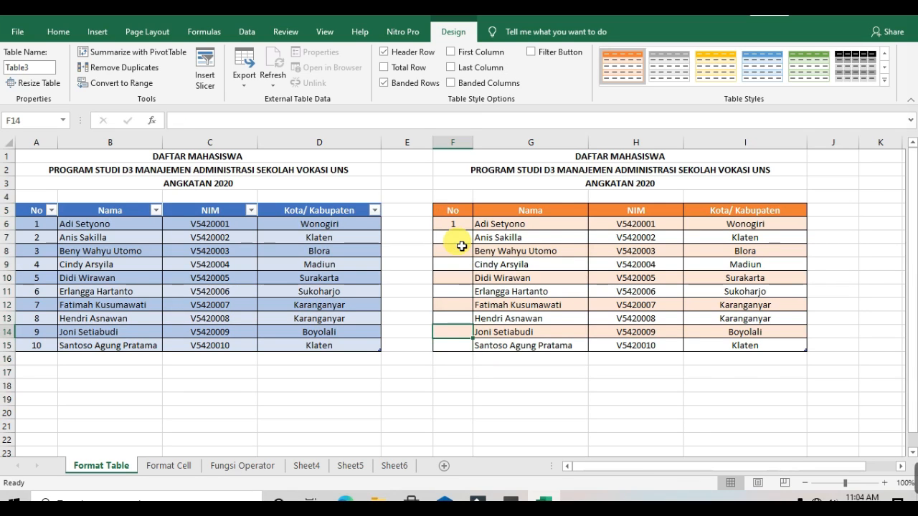
type("2")
key("Return")
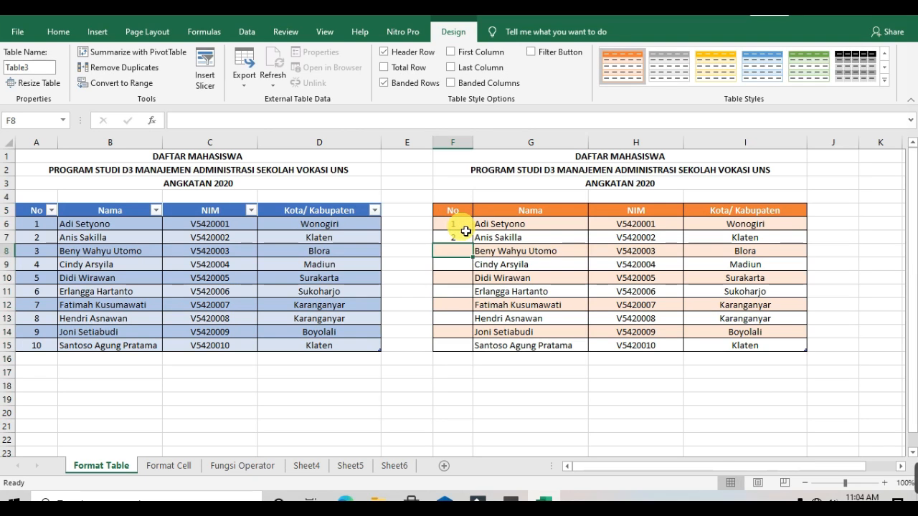
Select F6:F7 and autofill the No column down to row 15
double_click(456, 226)
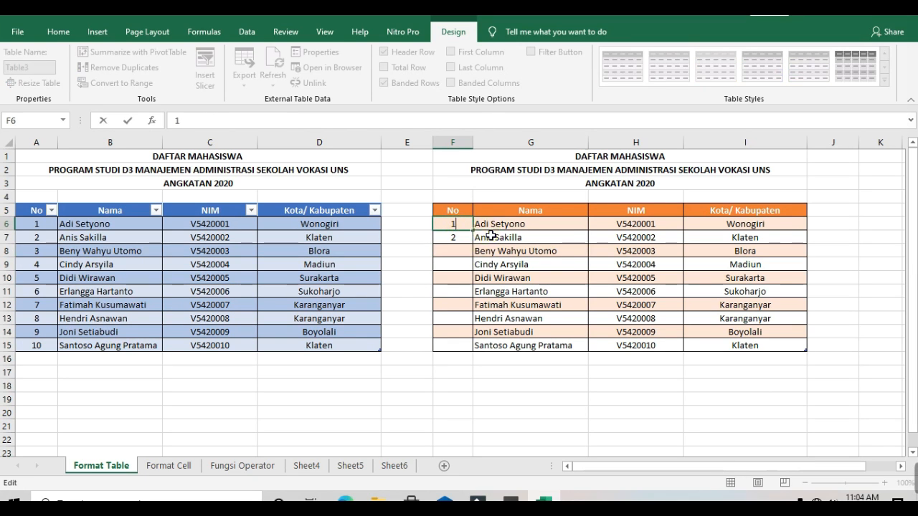
left_click(493, 237)
left_click_drag(459, 225, 466, 242)
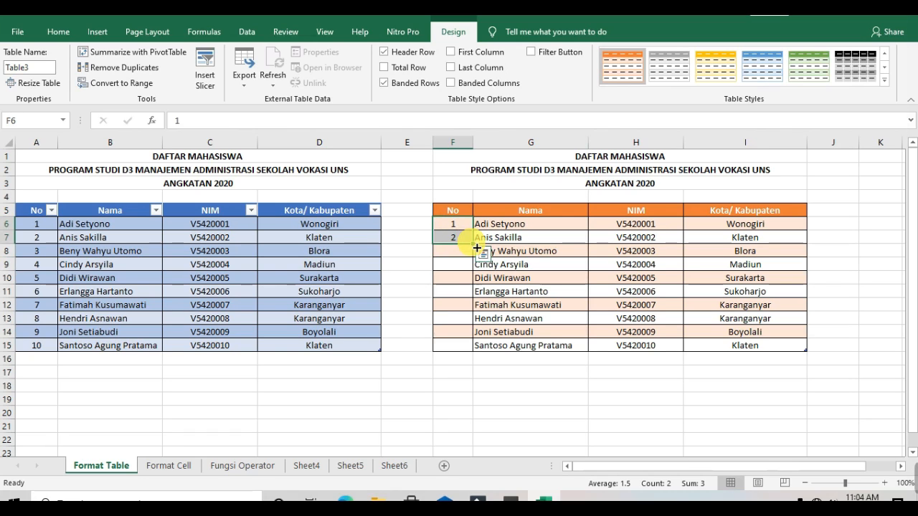
double_click(477, 248)
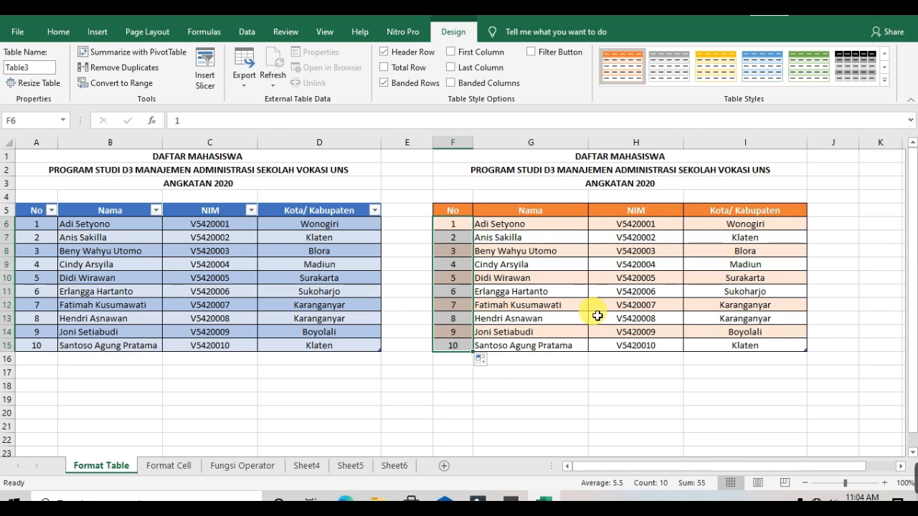
Clear the NIM values in H7:H15
left_click(676, 322)
left_click_drag(654, 239, 652, 350)
key("Delete")
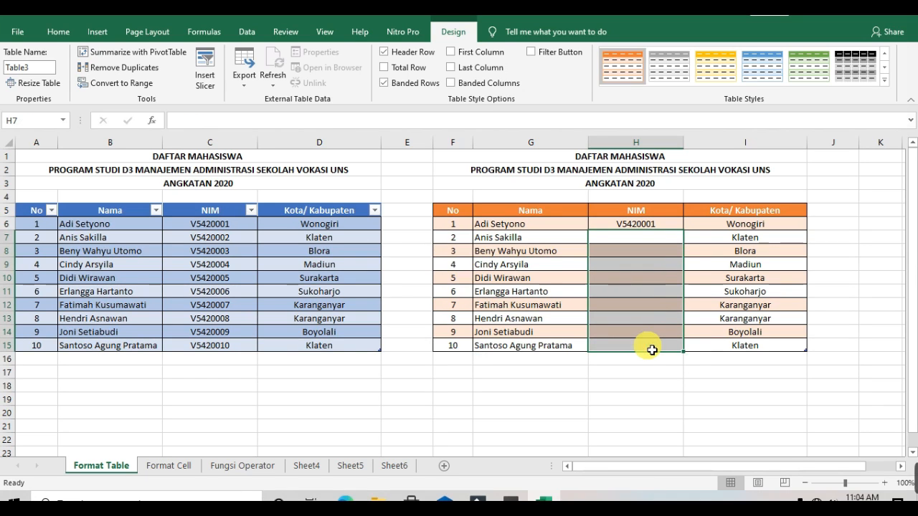
Autofill the NIM column from H6 down to row 15
left_click(658, 224)
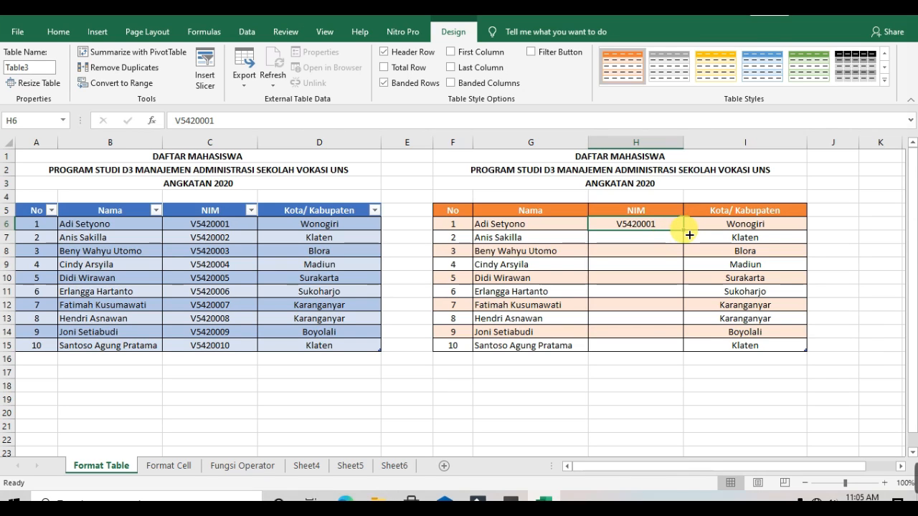
double_click(689, 235)
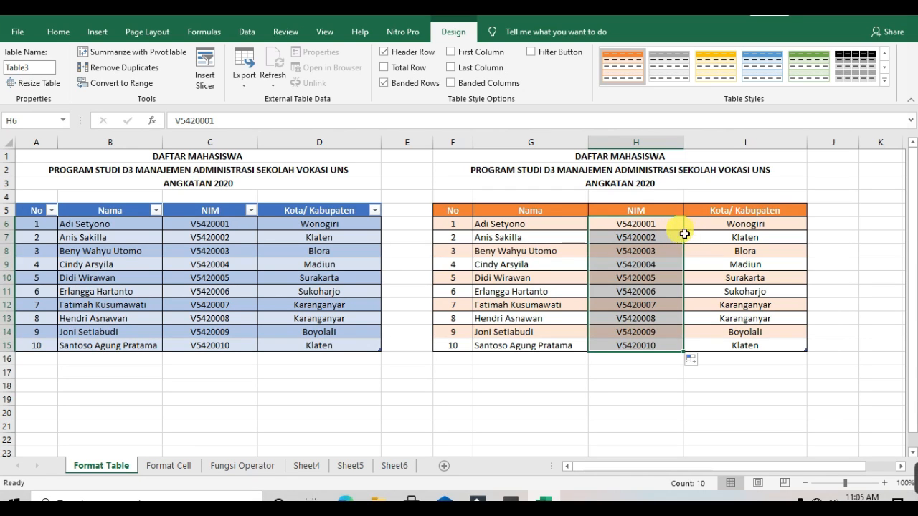
left_click(676, 391)
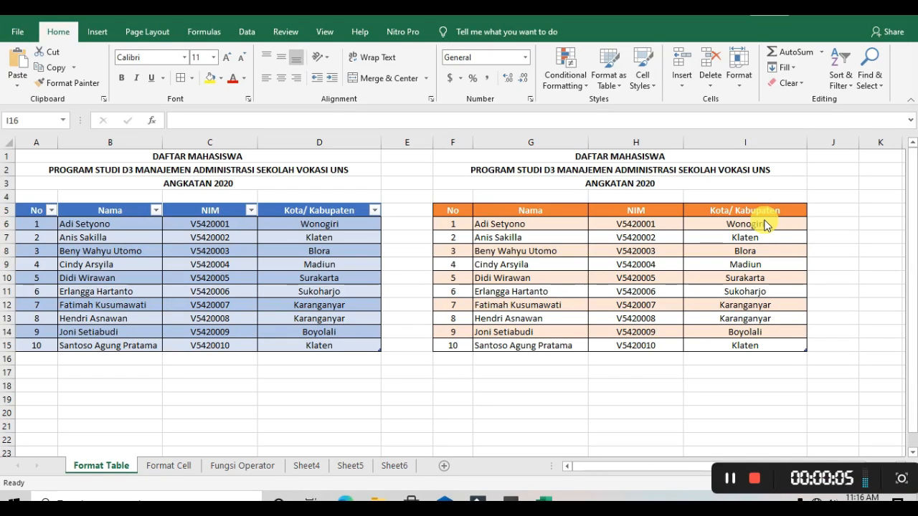
Enter Surakarta in I16 directly below the table to extend it by a row
left_click(766, 363)
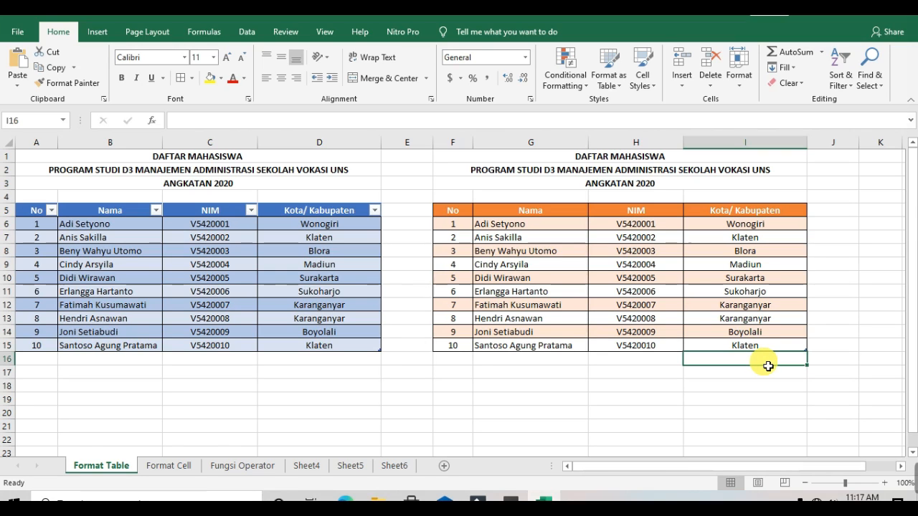
type("Surakarta")
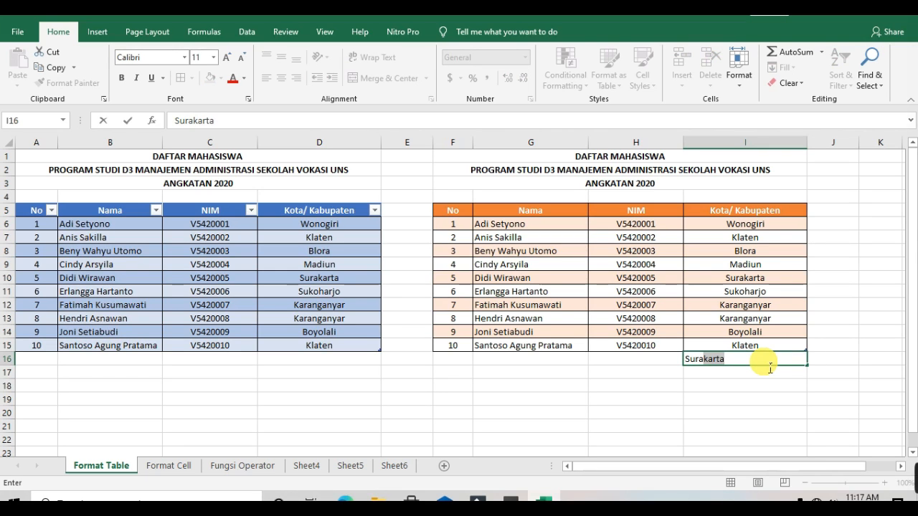
key("Return")
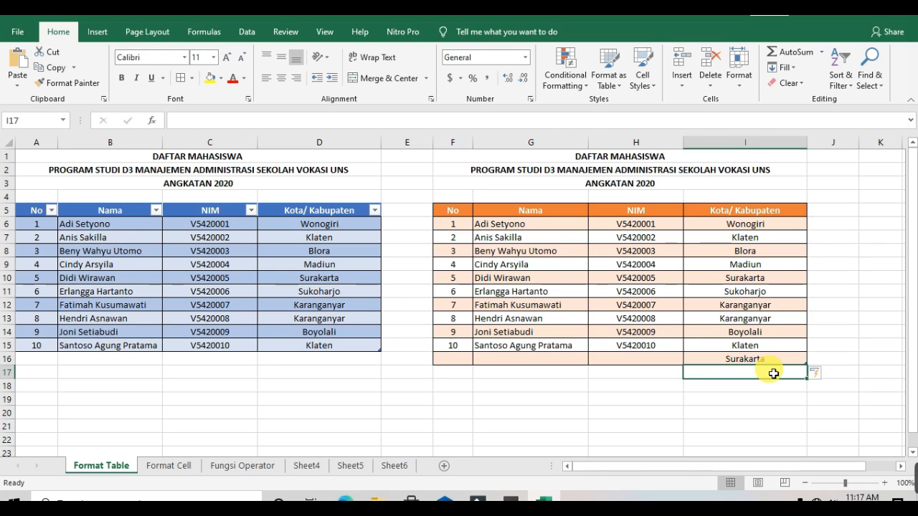
Pick Surakarta from the column's value list for cell I17
key("alt+Down")
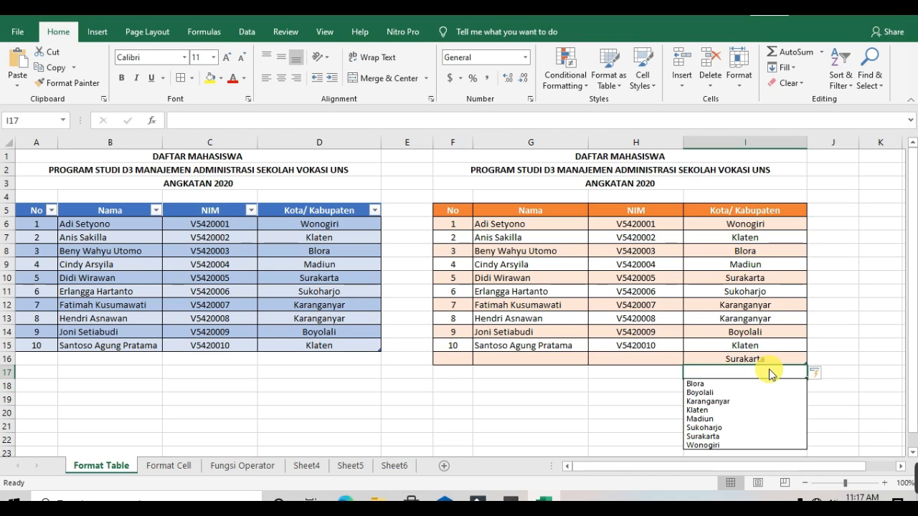
left_click(727, 437)
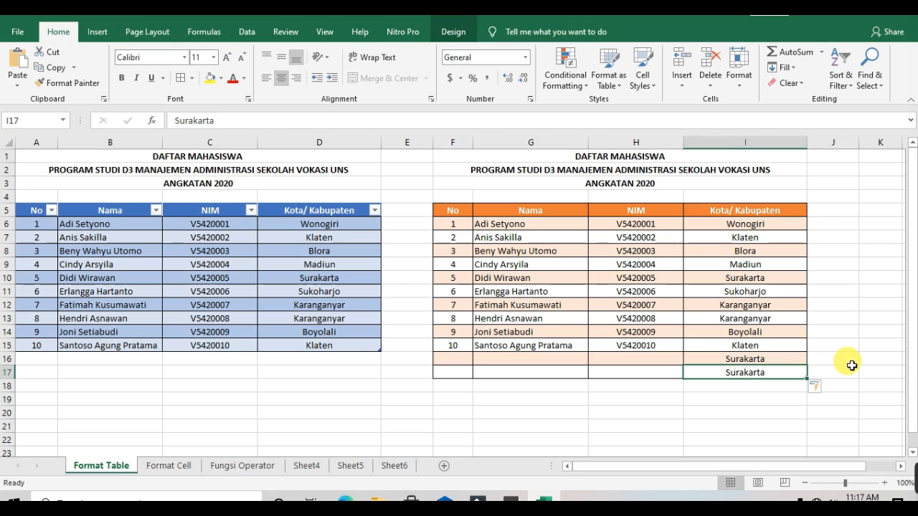
Switch to the Format Cell sheet and examine the NIM, date and time cells
mouse_move(813, 391)
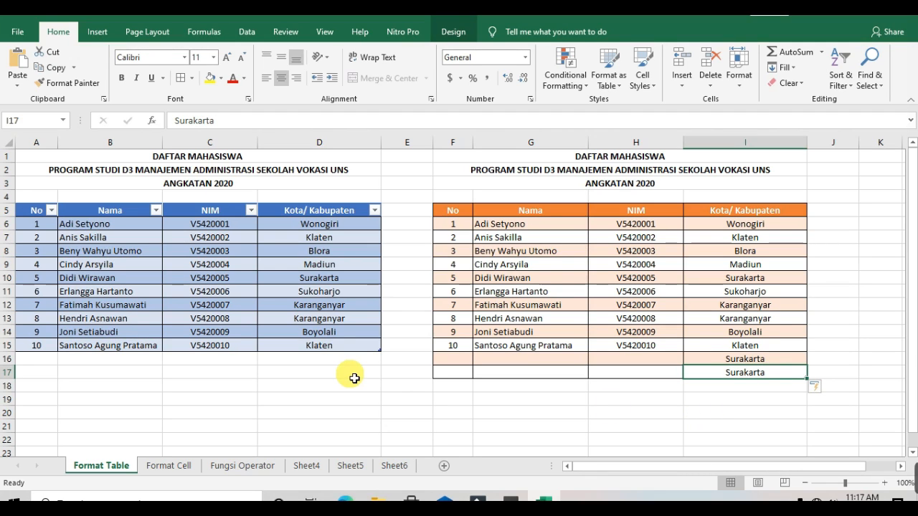
left_click(174, 468)
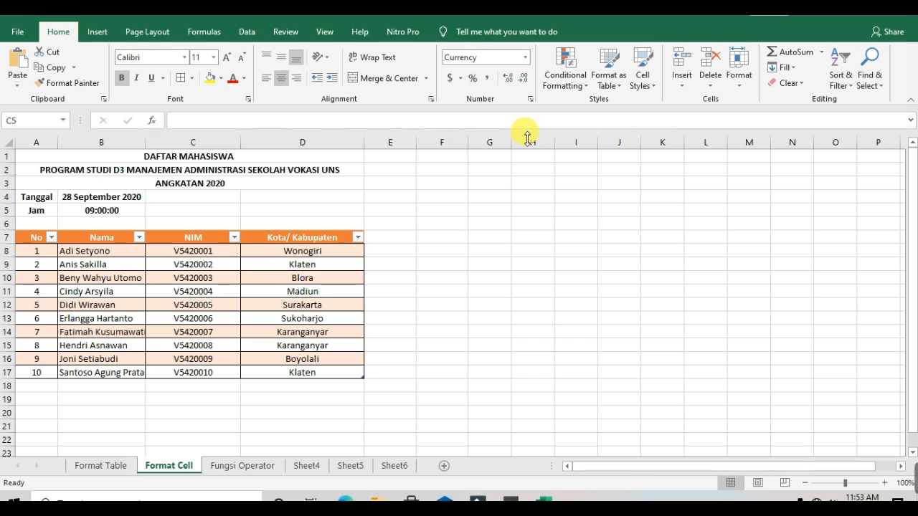
left_click(287, 312)
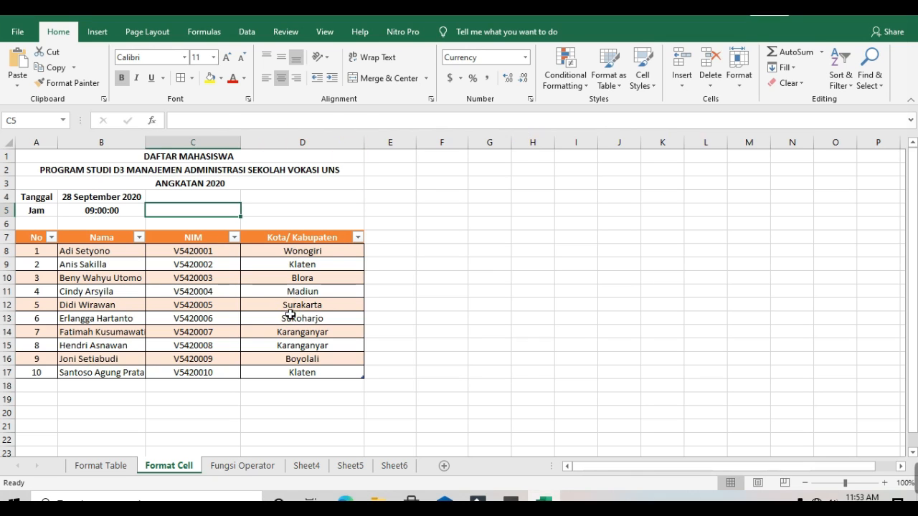
left_click(205, 254)
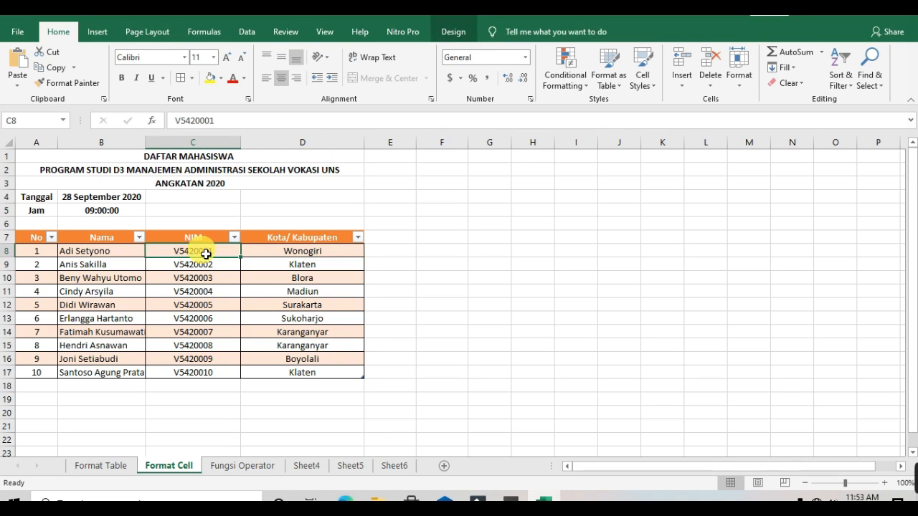
left_click(139, 198)
left_click(132, 215)
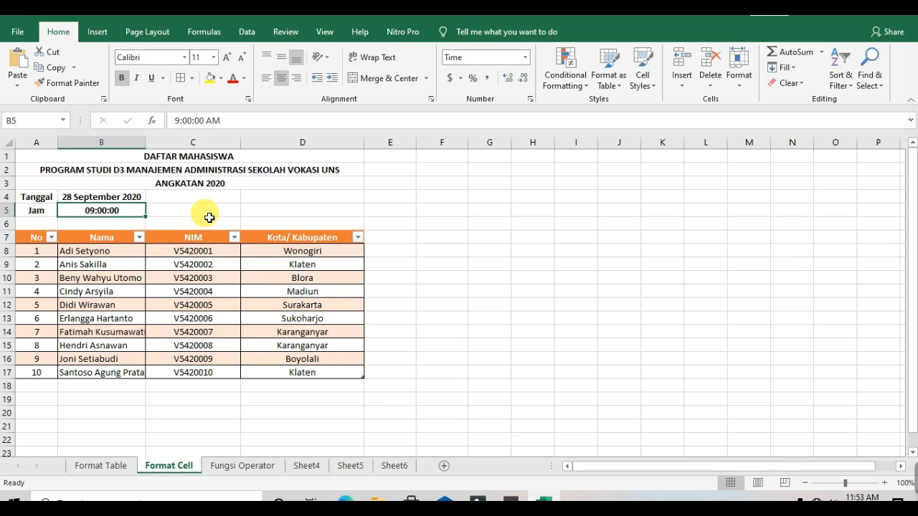
Open the Format Cells dialog for the time in B5 and examine each of its tabs
right_click(134, 218)
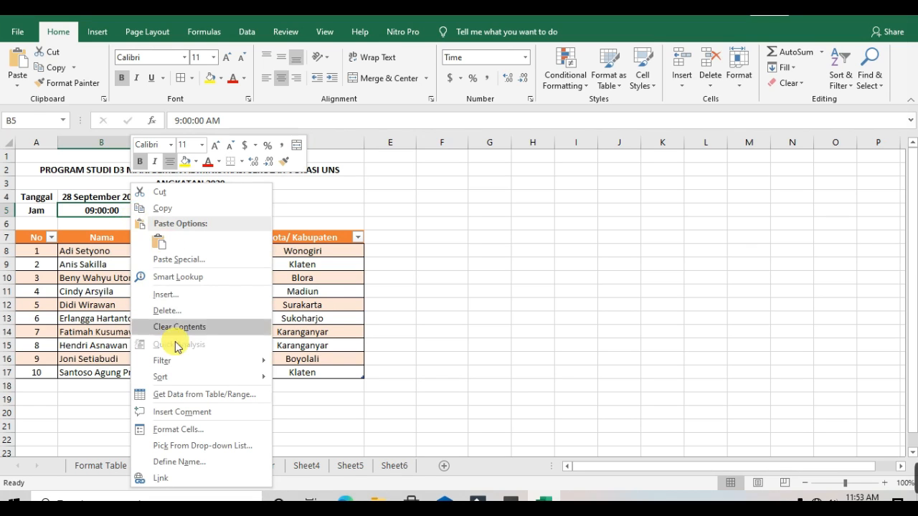
left_click(185, 430)
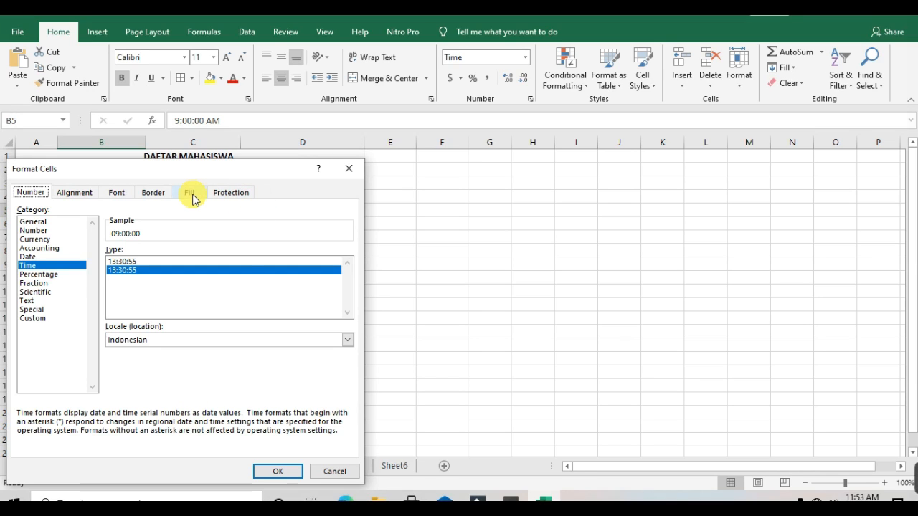
left_click(78, 194)
left_click(117, 194)
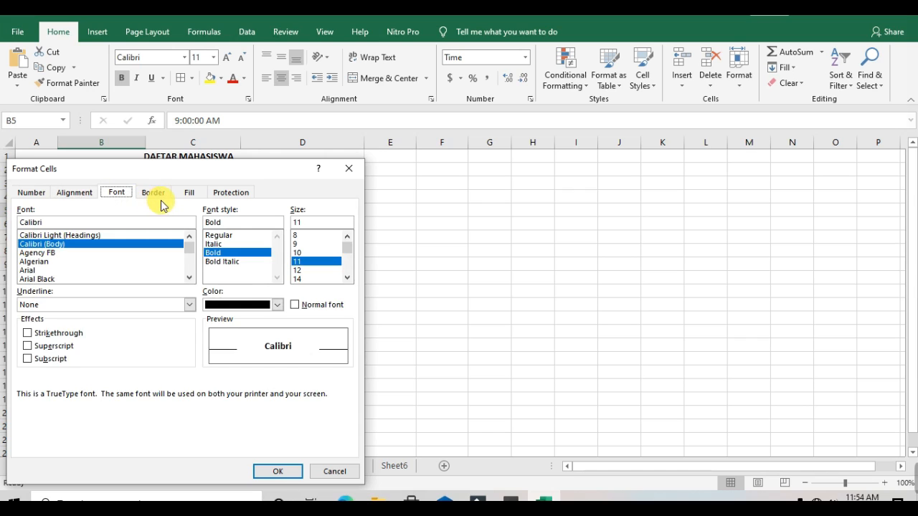
left_click(160, 195)
left_click(194, 196)
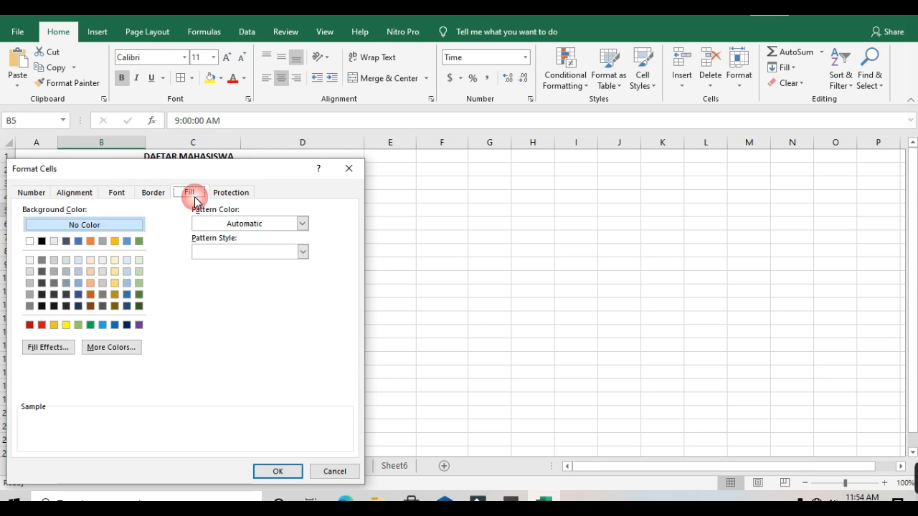
left_click(231, 197)
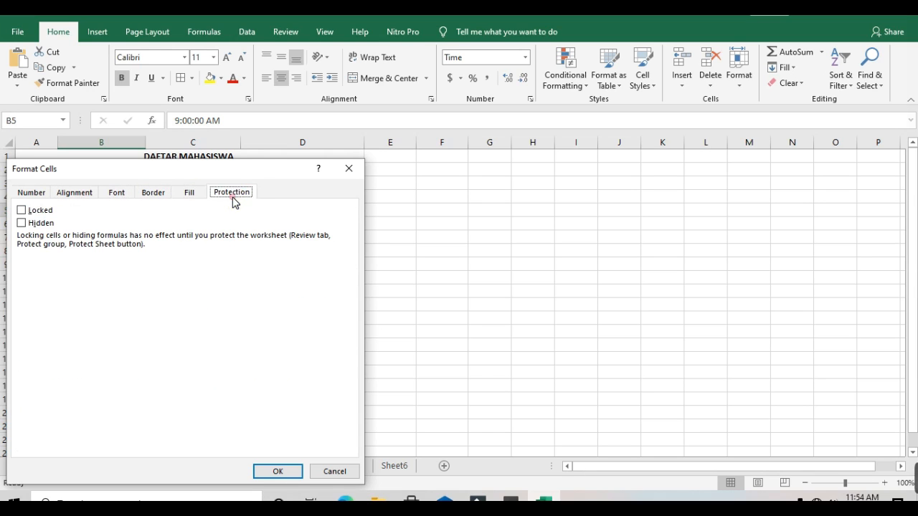
left_click(32, 193)
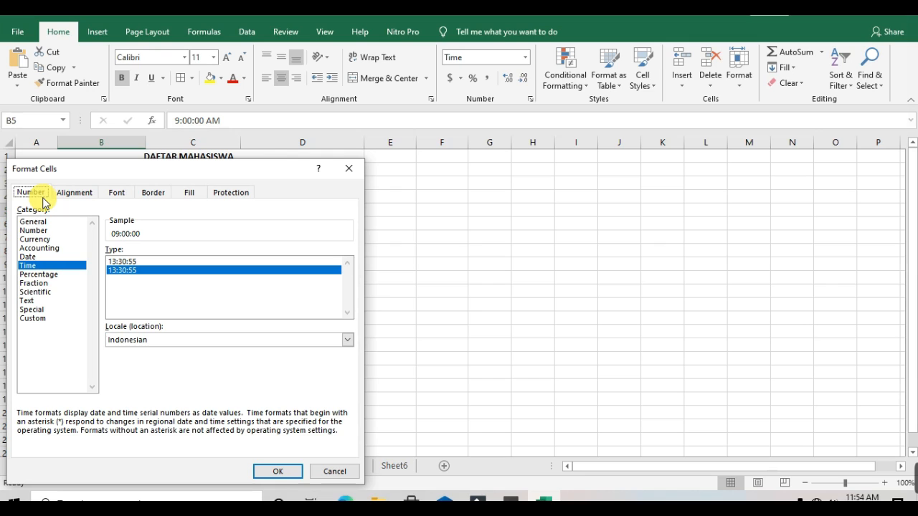
Browse B5's number categories and their options, including the Time locale list and the Custom format codes
left_click(51, 215)
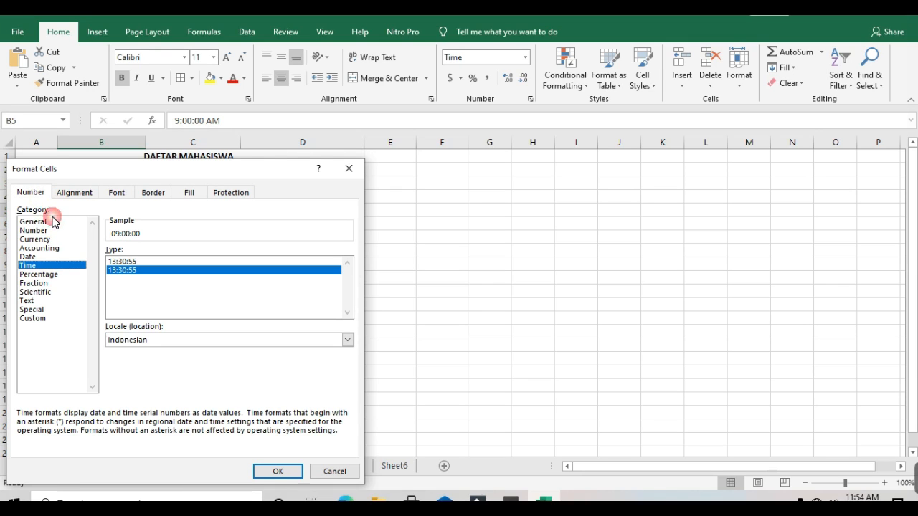
left_click(33, 222)
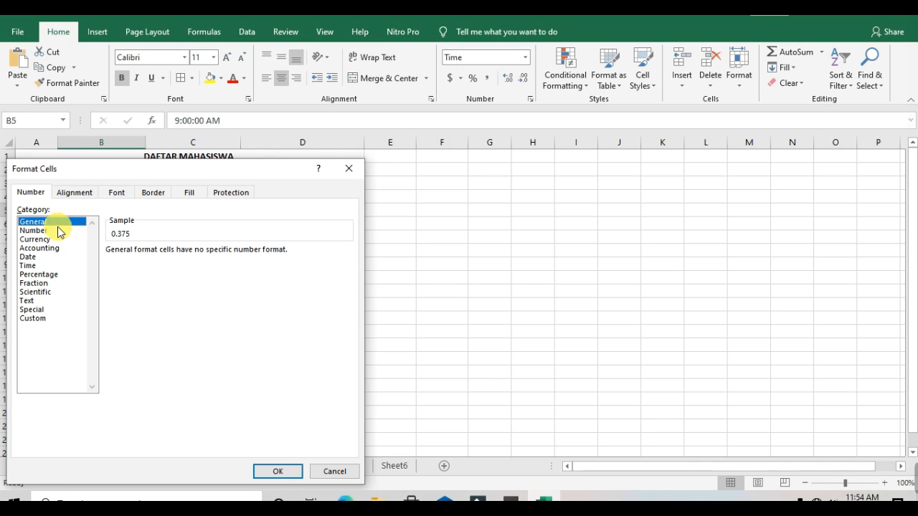
left_click(52, 230)
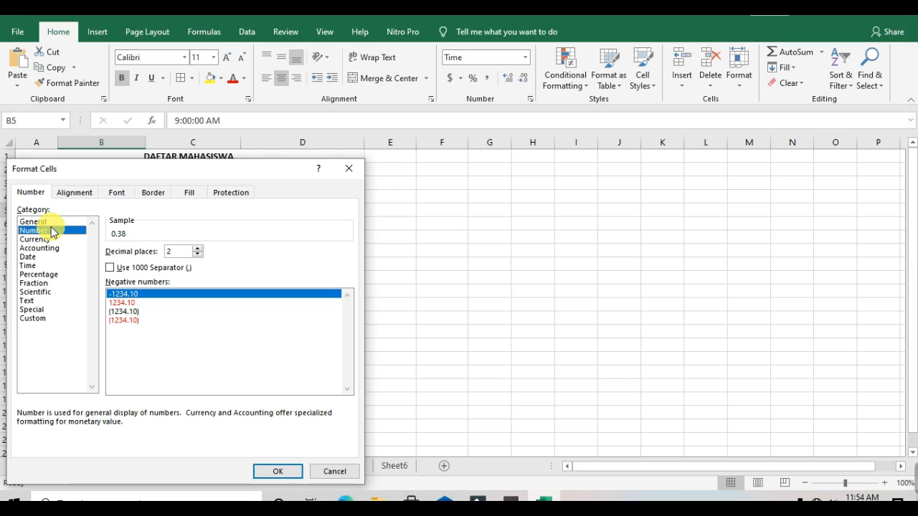
left_click(52, 239)
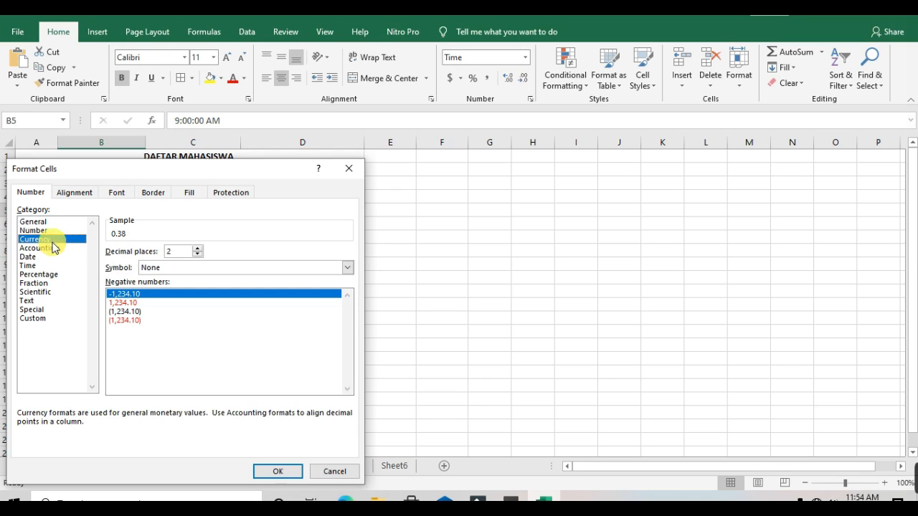
left_click(43, 248)
left_click(34, 266)
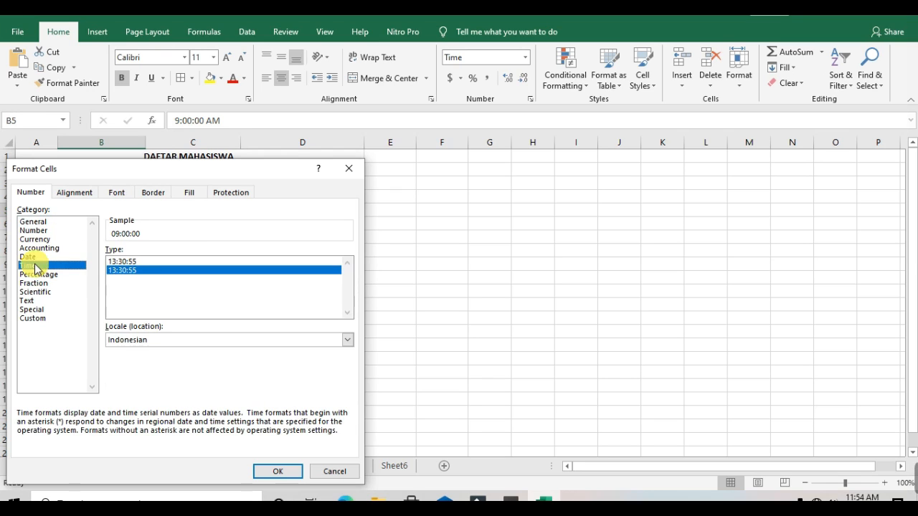
left_click(42, 275)
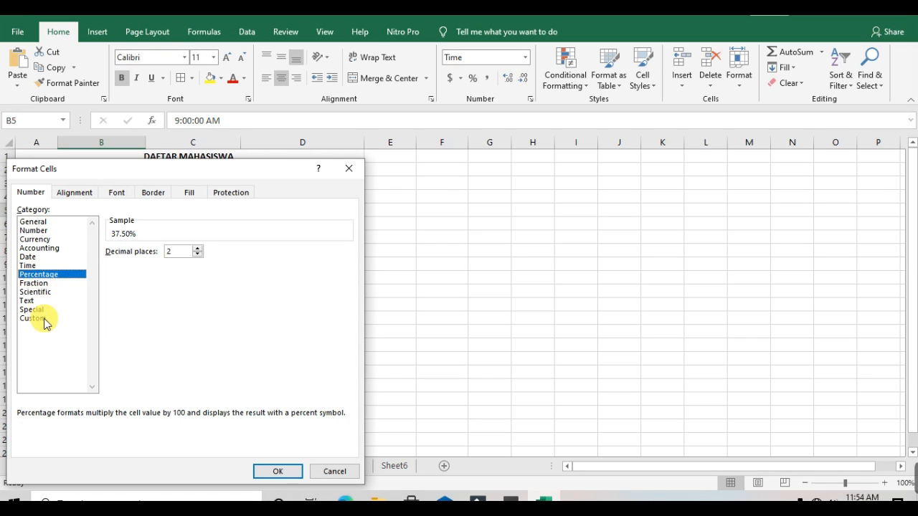
left_click(45, 231)
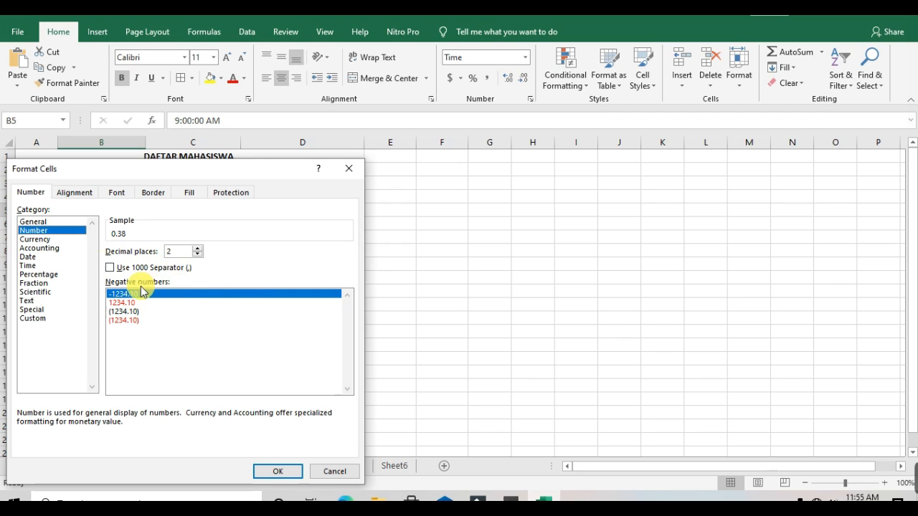
left_click(45, 241)
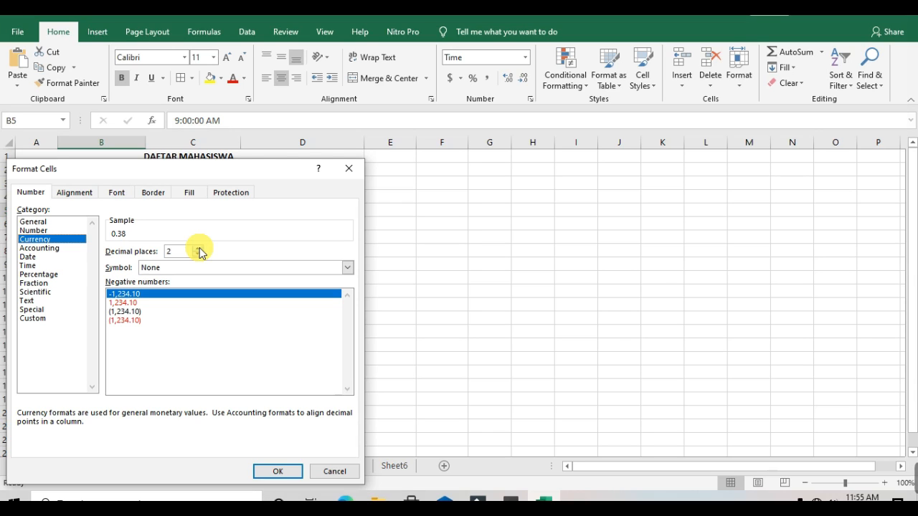
left_click(55, 253)
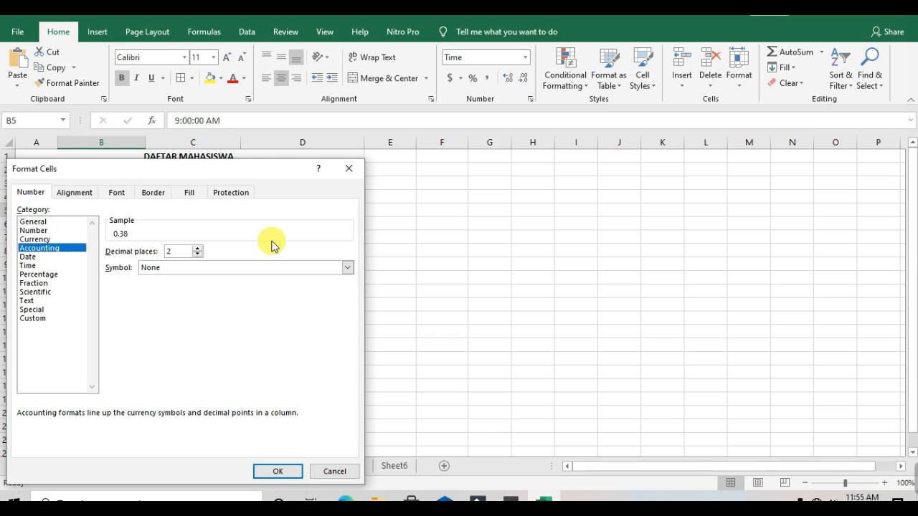
left_click(66, 257)
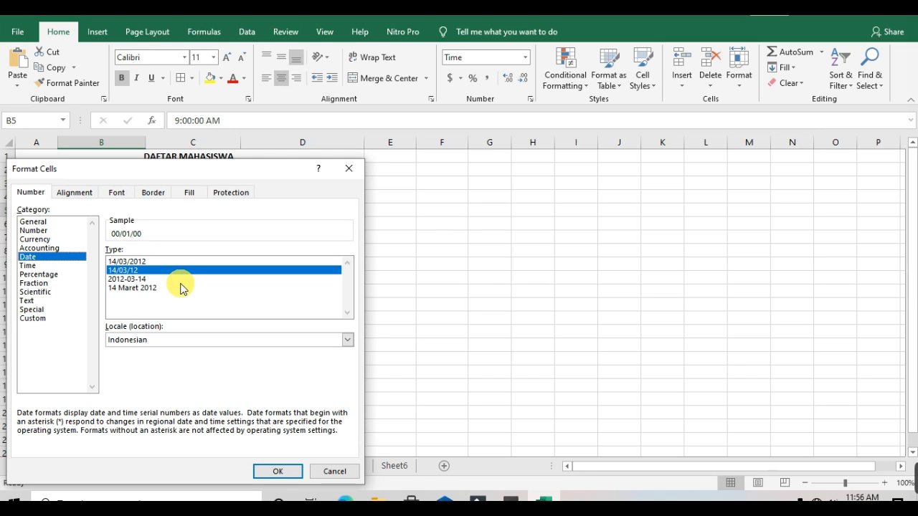
left_click(46, 266)
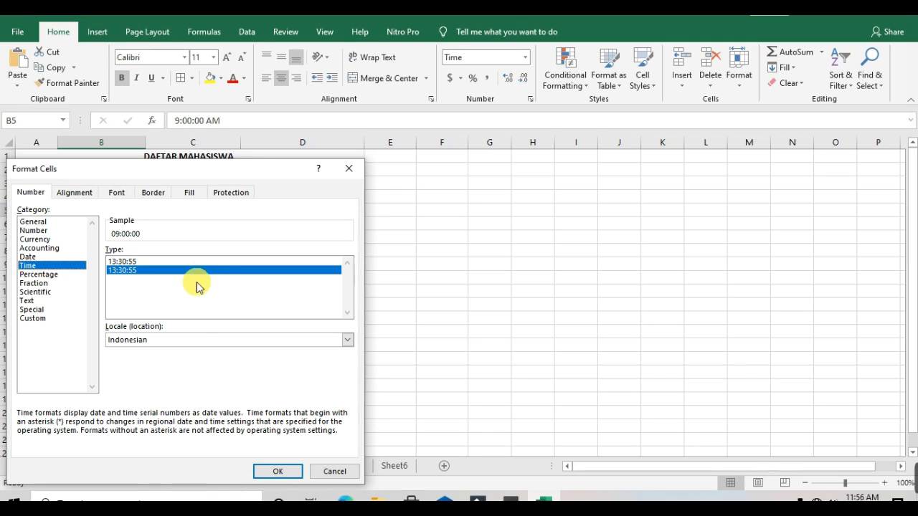
left_click(195, 343)
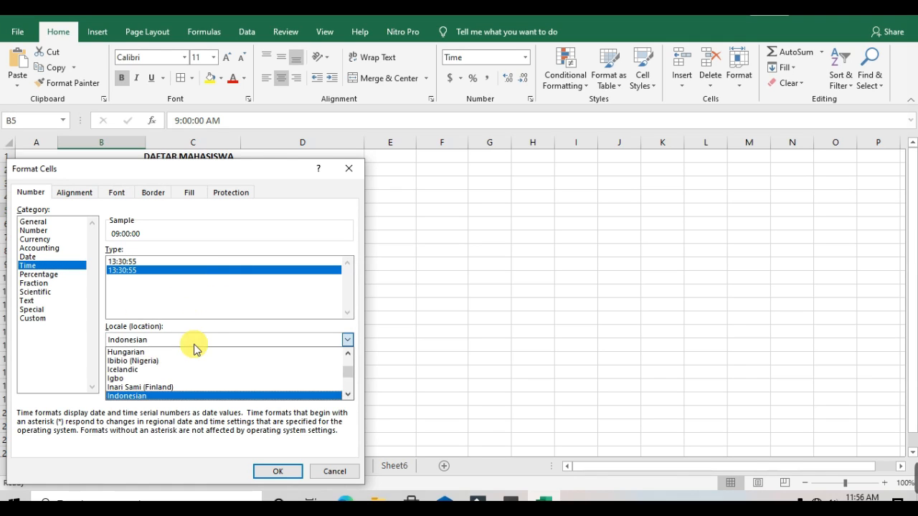
left_click(194, 342)
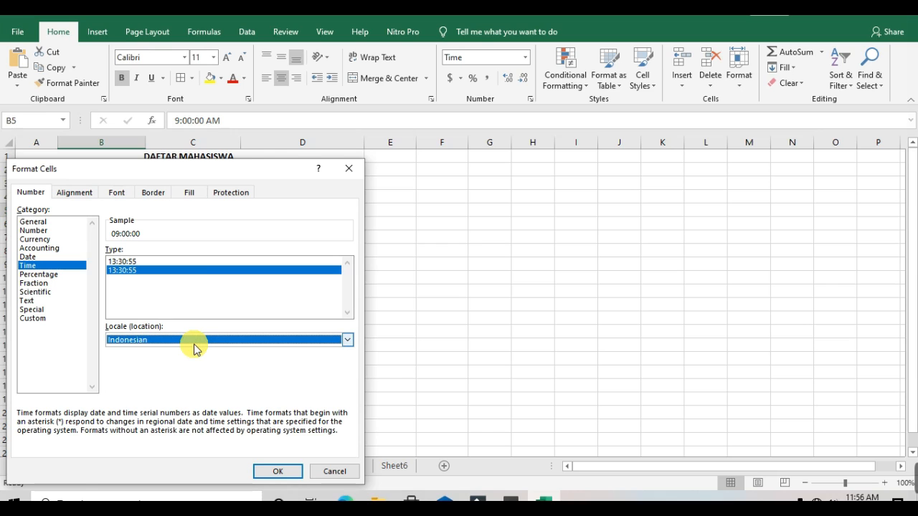
left_click(50, 276)
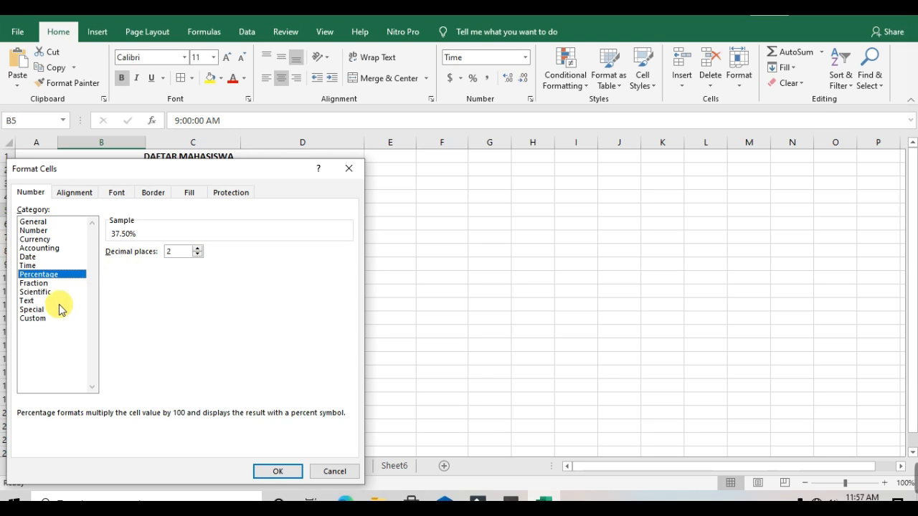
left_click(43, 320)
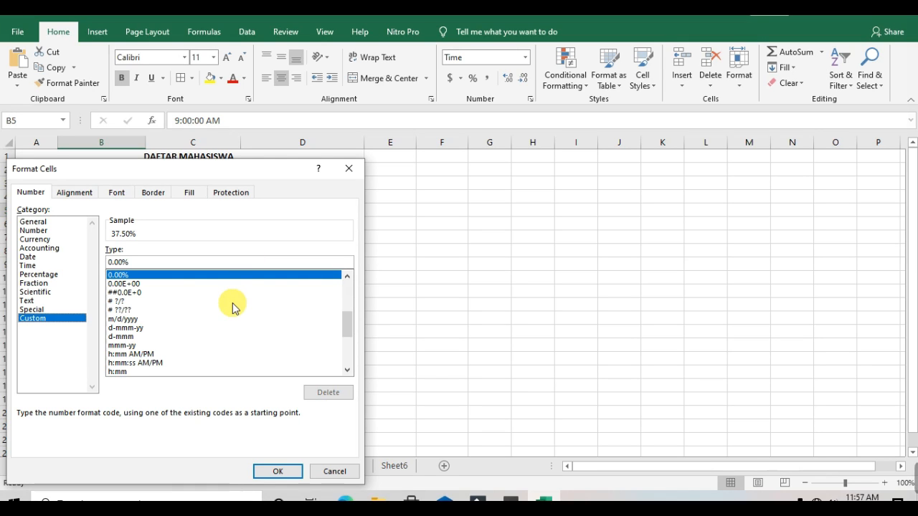
left_click_drag(351, 358, 373, 274)
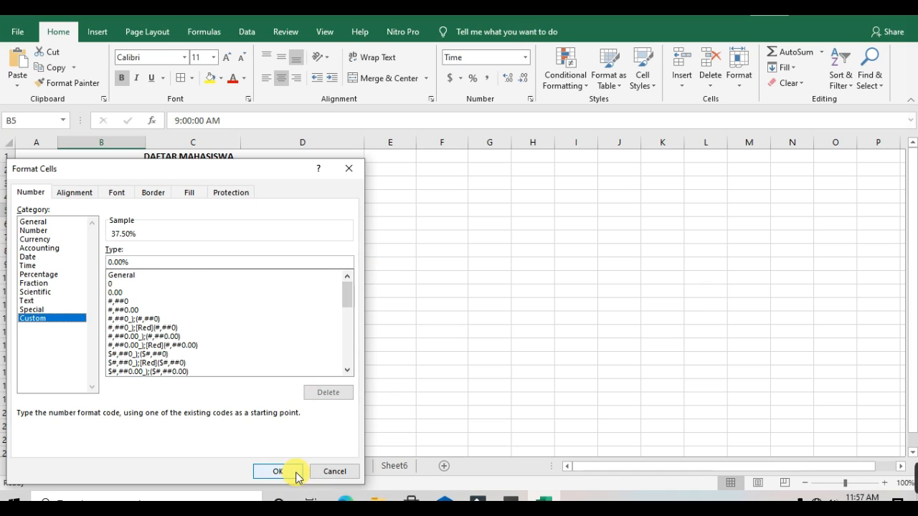
Review the Alignment, Font, Border, Fill and Protection tabs for B5
left_click(76, 193)
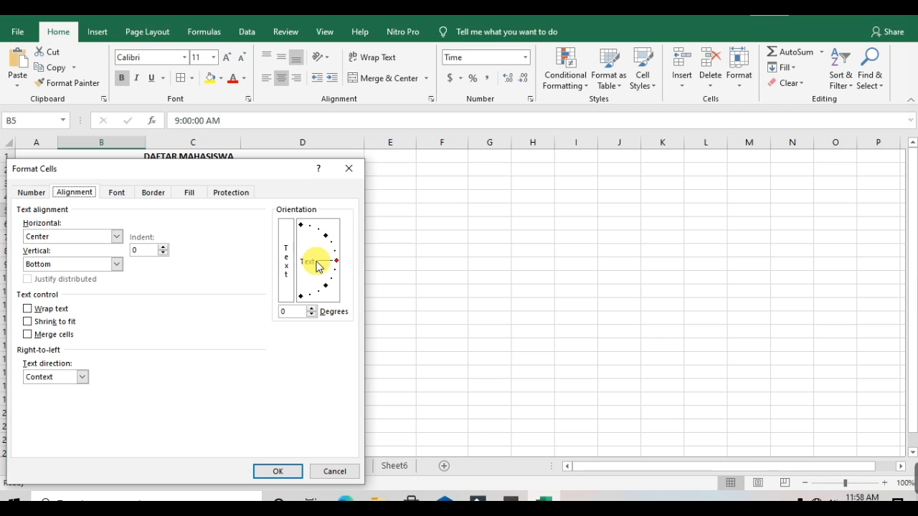
left_click(117, 192)
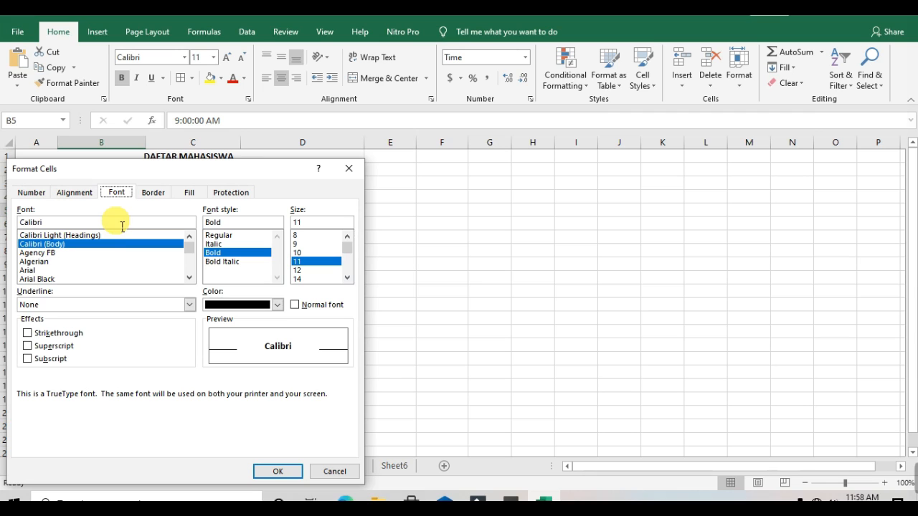
left_click_drag(191, 257, 188, 237)
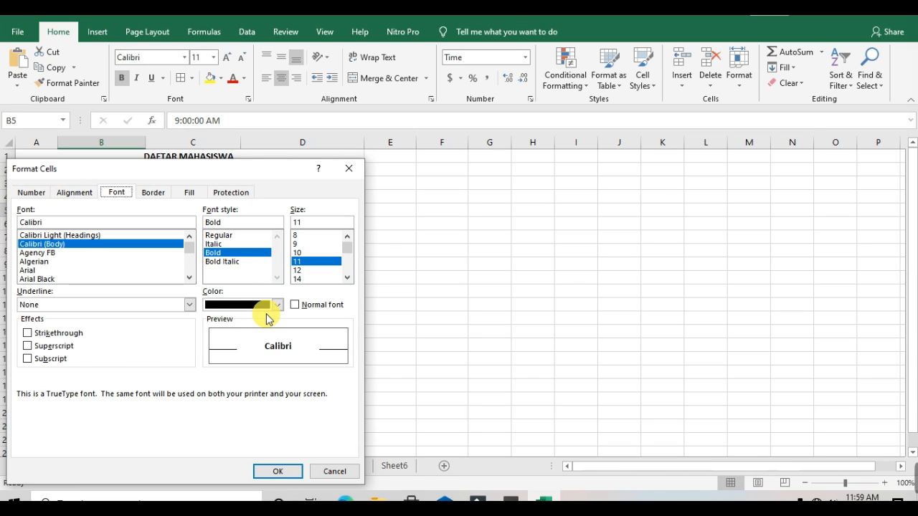
left_click(153, 194)
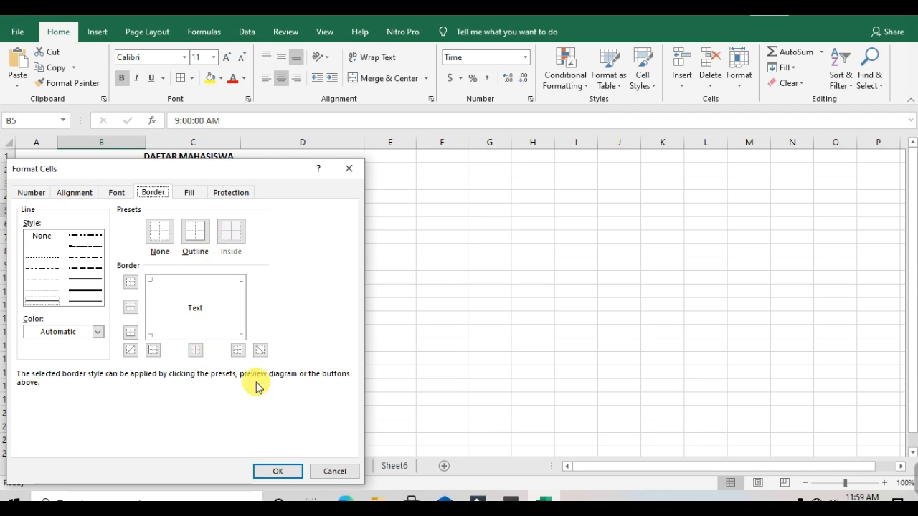
left_click(190, 192)
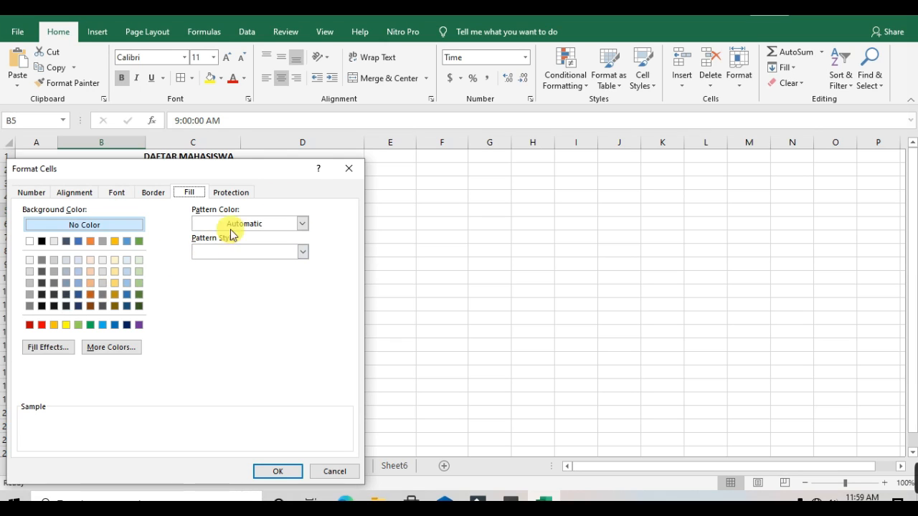
left_click(232, 193)
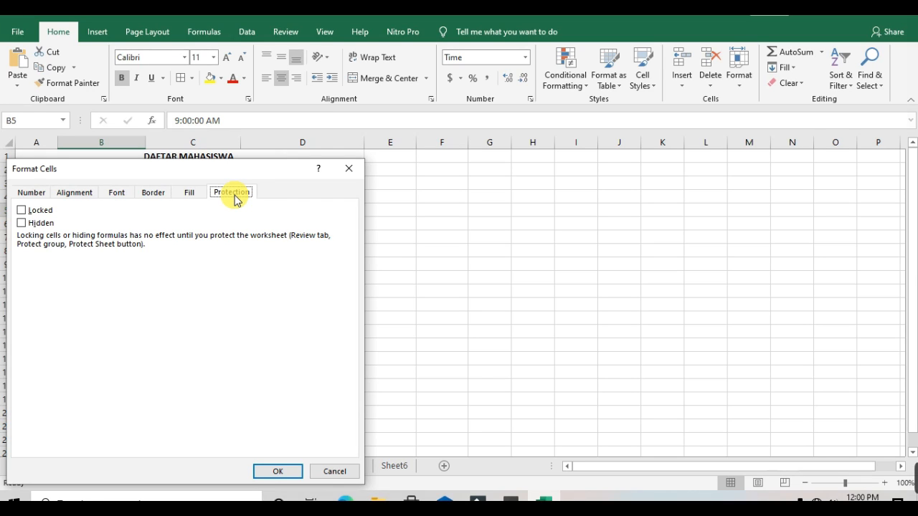
Toggle Locked on and off, apply the 0.00% custom format to B5, and undo that change
left_click(48, 213)
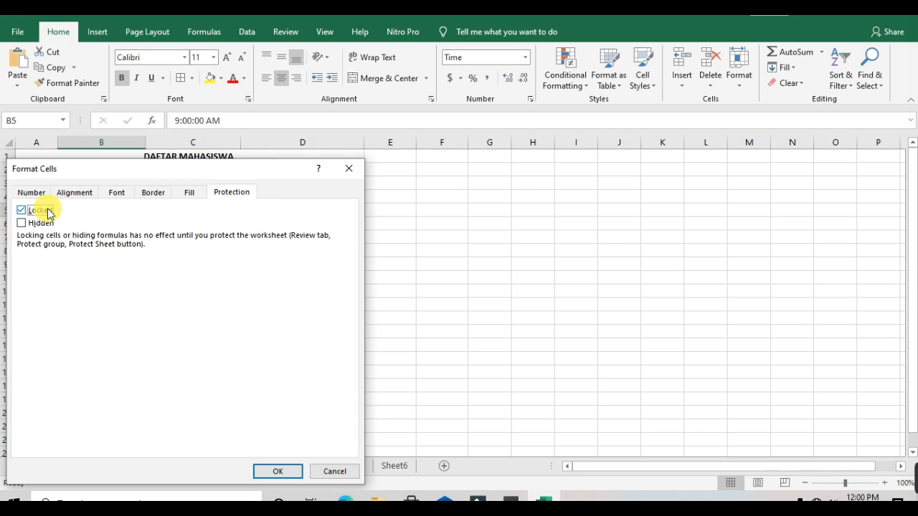
left_click(48, 213)
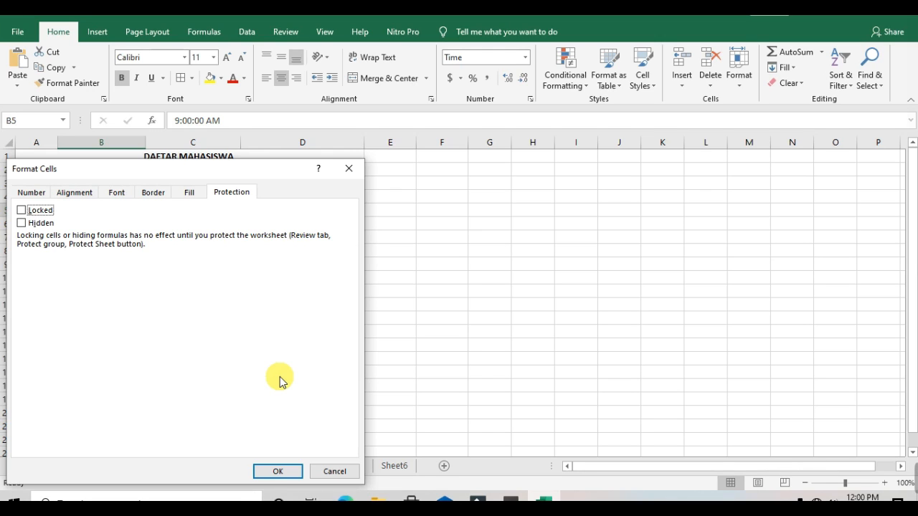
left_click(279, 471)
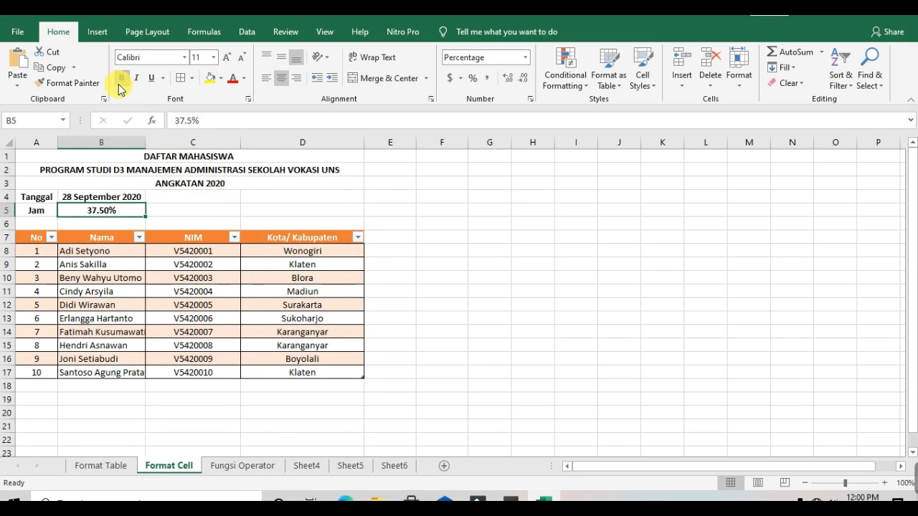
left_click(38, 15)
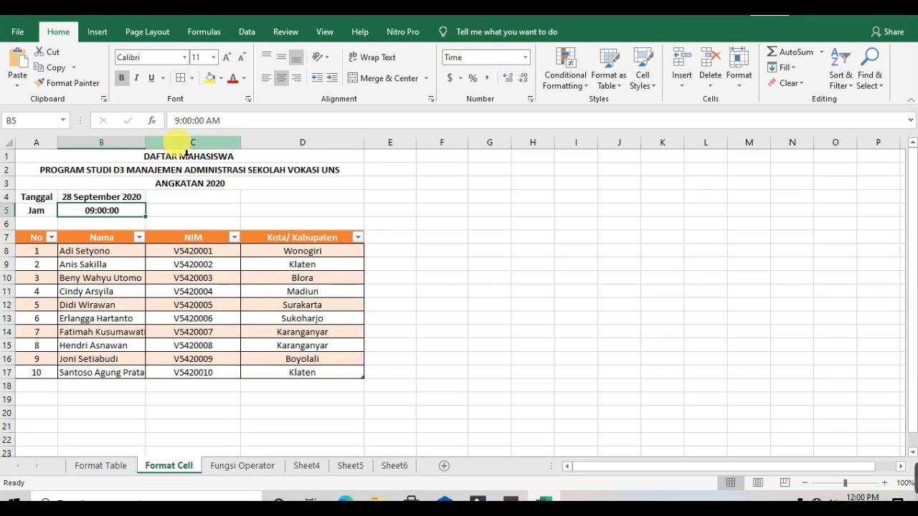
Format the date in B4 with the 14/03/2012 short date type through Format Cells
left_click(133, 199)
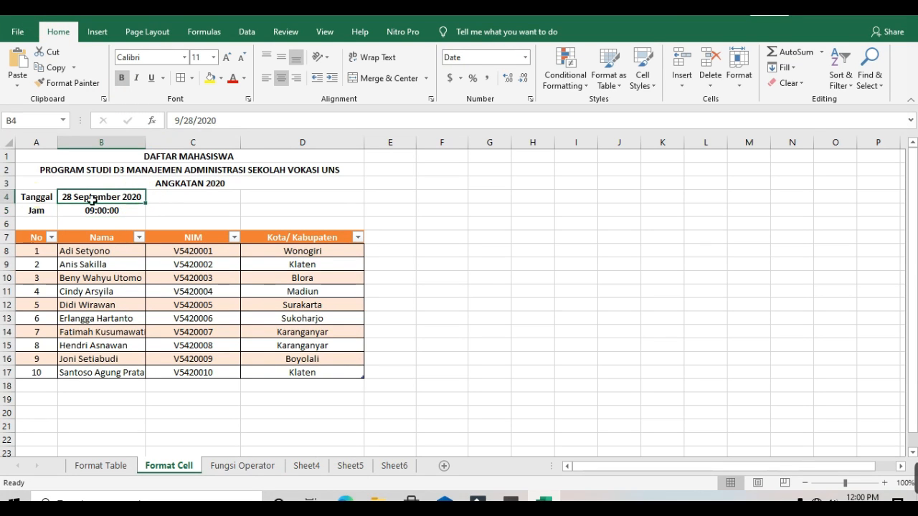
left_click(34, 198)
left_click(106, 204)
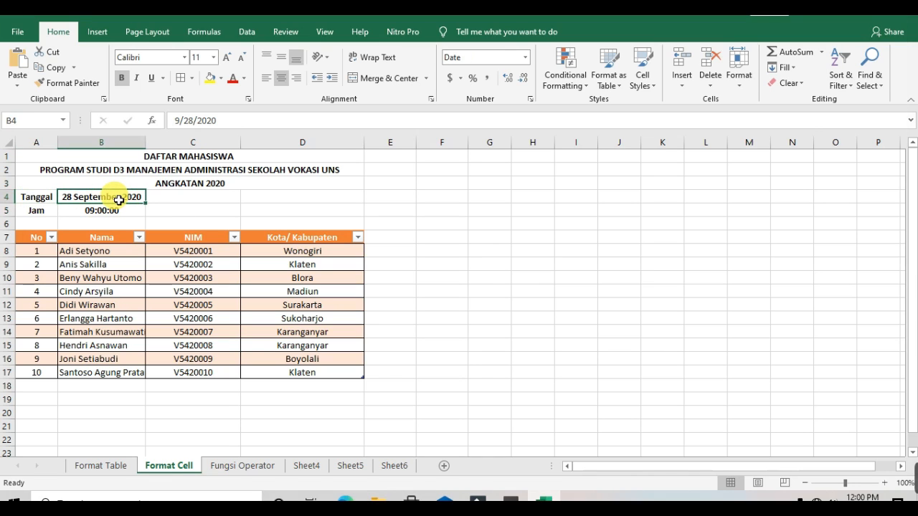
right_click(118, 200)
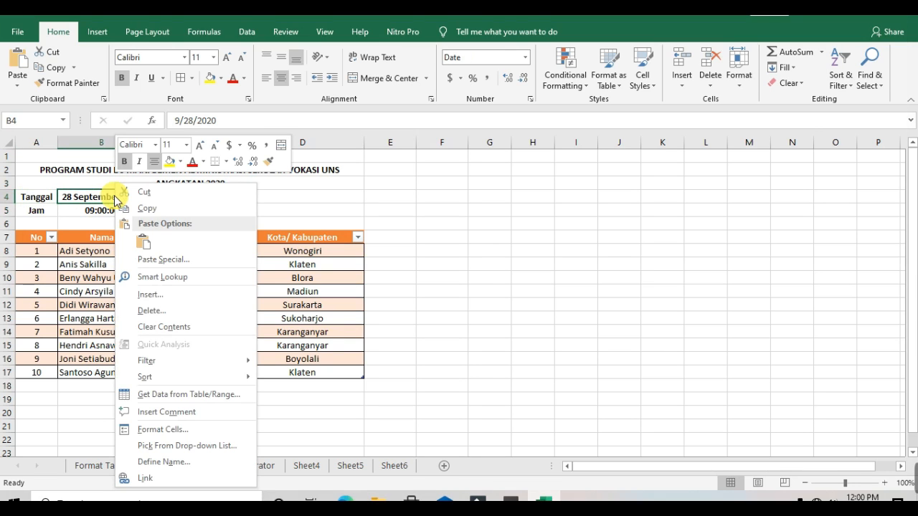
left_click(164, 430)
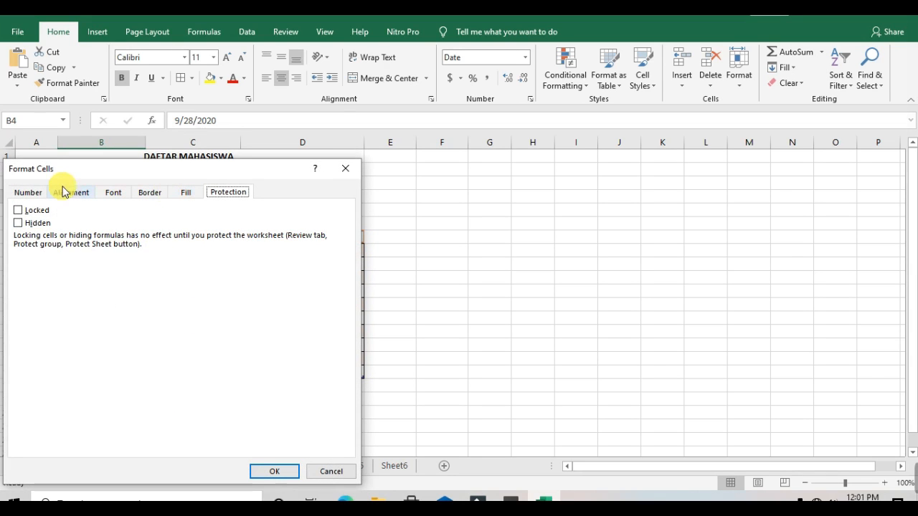
left_click(38, 191)
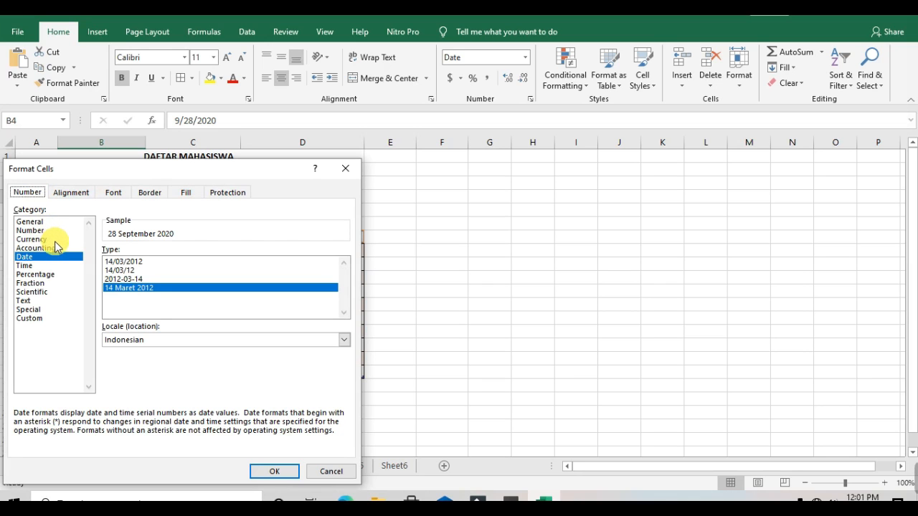
left_click(148, 265)
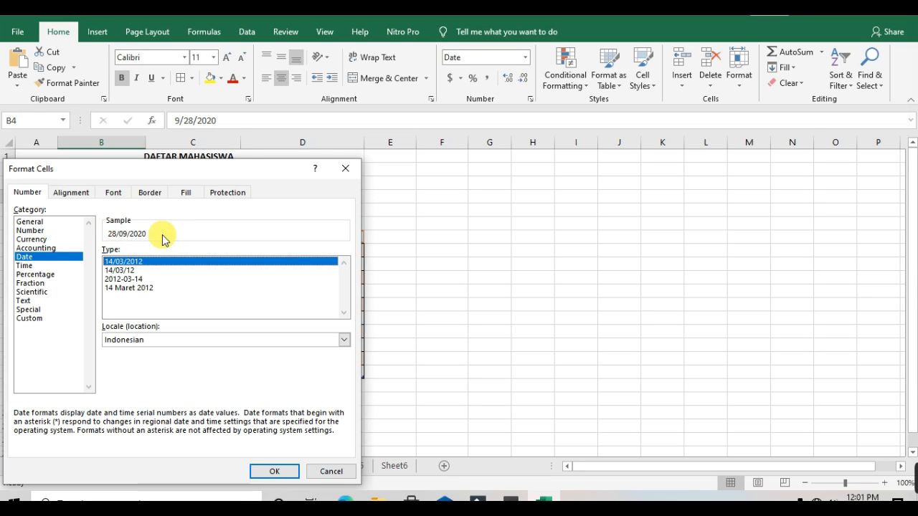
left_click(272, 468)
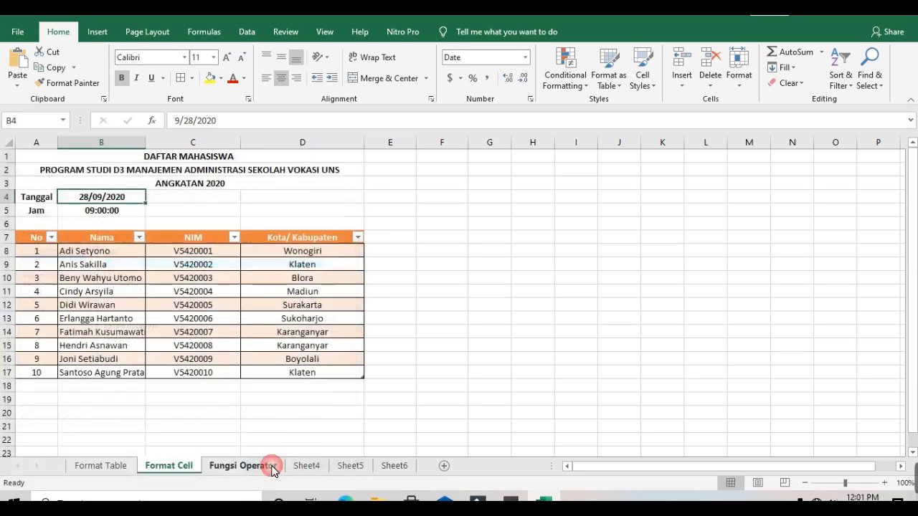
Reformat B4's date with the long 14 Maret 2012 date type
right_click(131, 197)
left_click(204, 431)
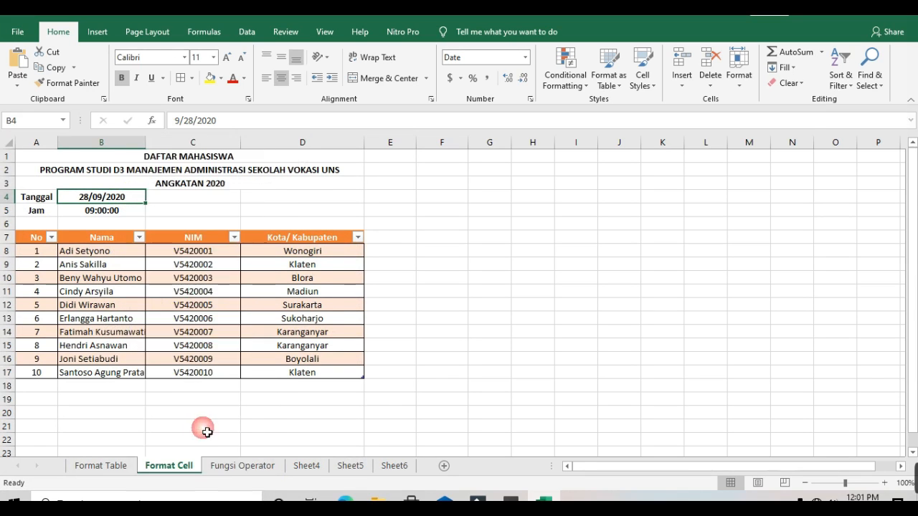
left_click(210, 289)
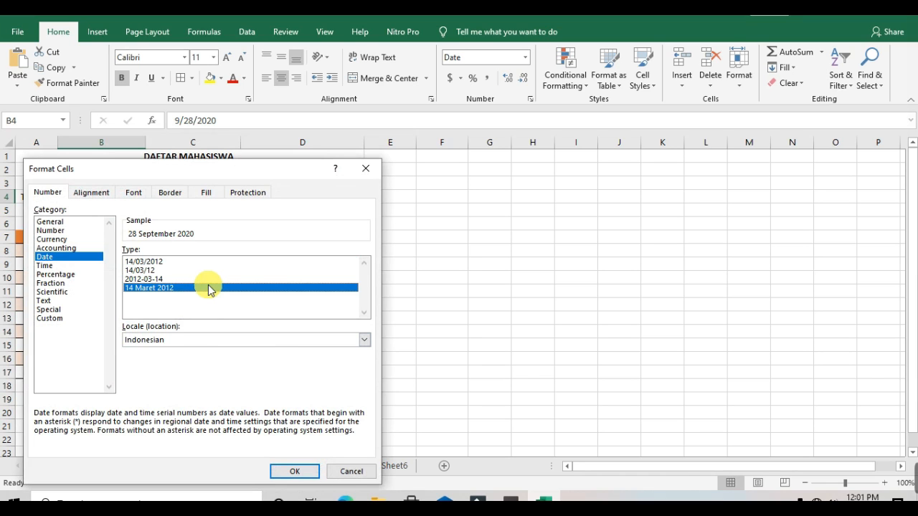
left_click(294, 471)
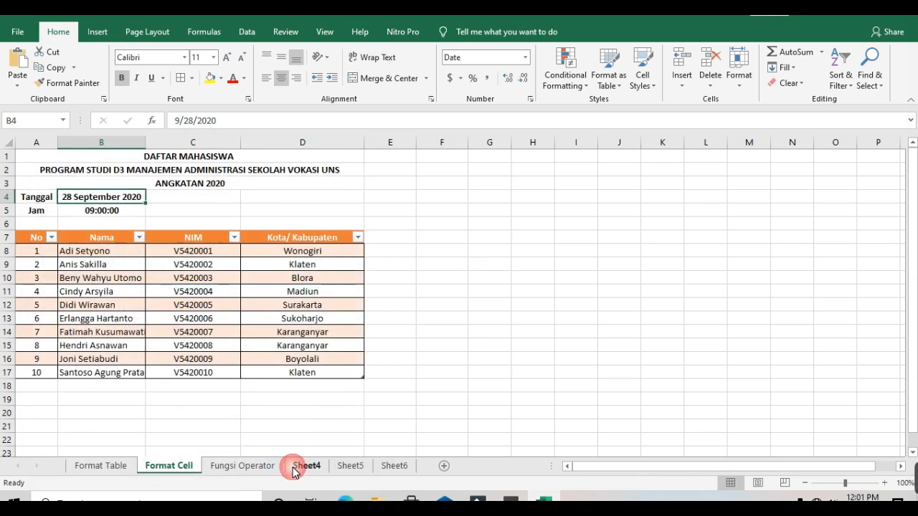
Open Format Cells for the time in B5 and close it with the 13:30:55 time type selected
left_click(106, 213)
right_click(104, 213)
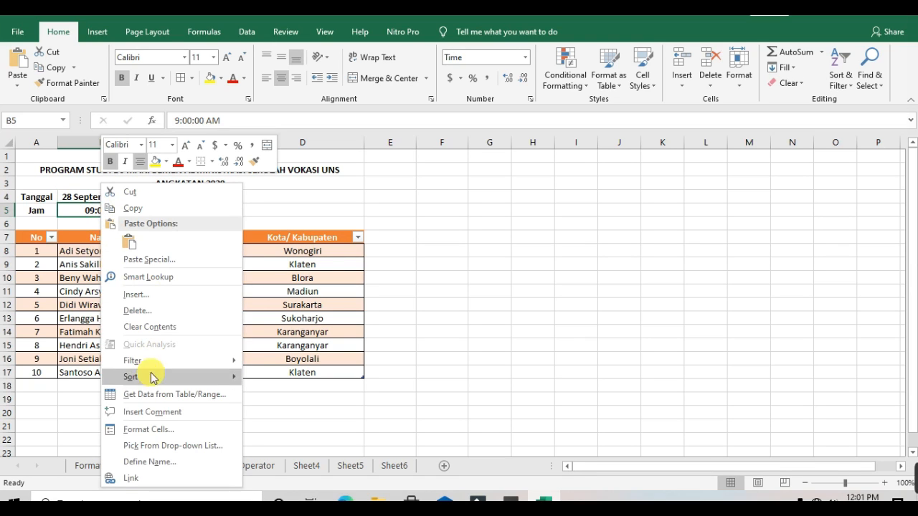
left_click(162, 431)
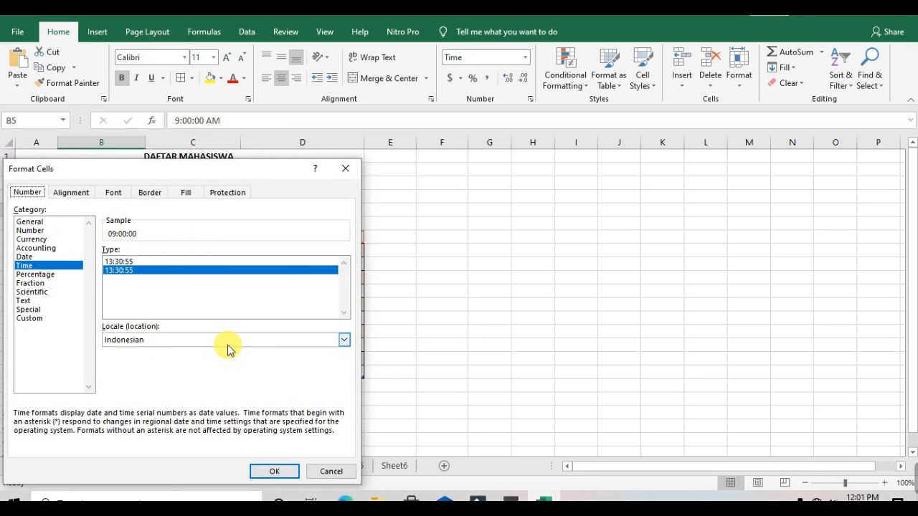
left_click(277, 473)
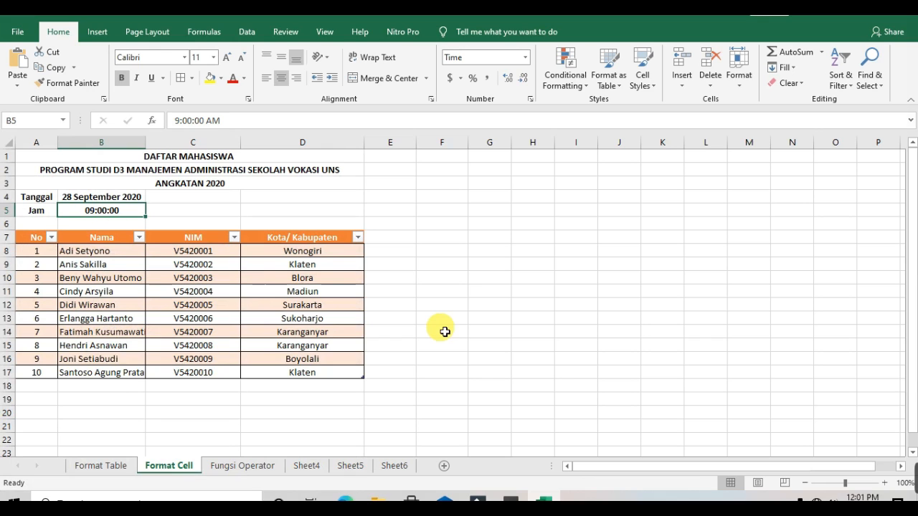
Switch to the Fungsi Operator sheet and examine the operator symbols table and the X, Y, Hasil table
left_click(260, 467)
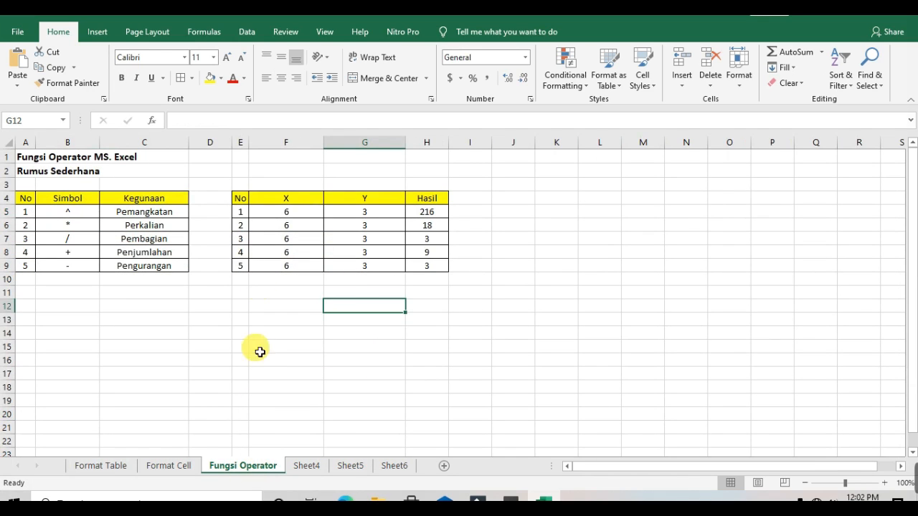
left_click(220, 283)
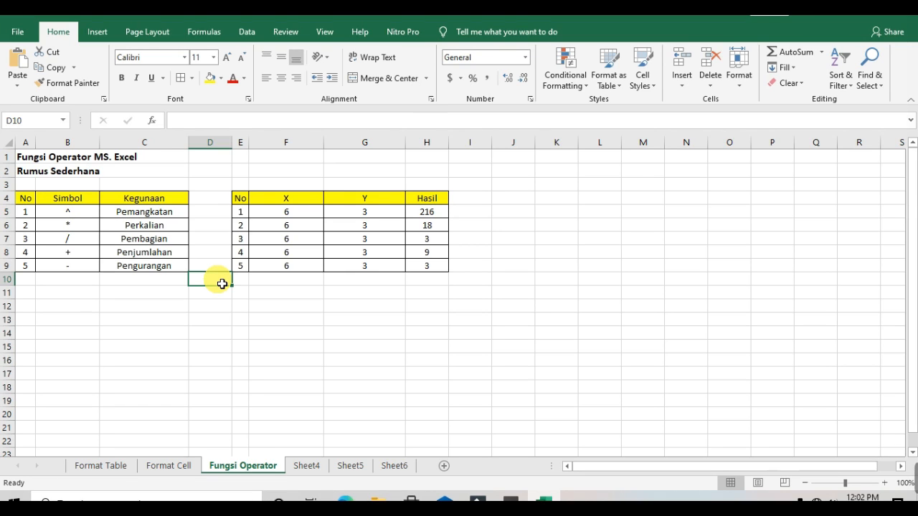
left_click(75, 211)
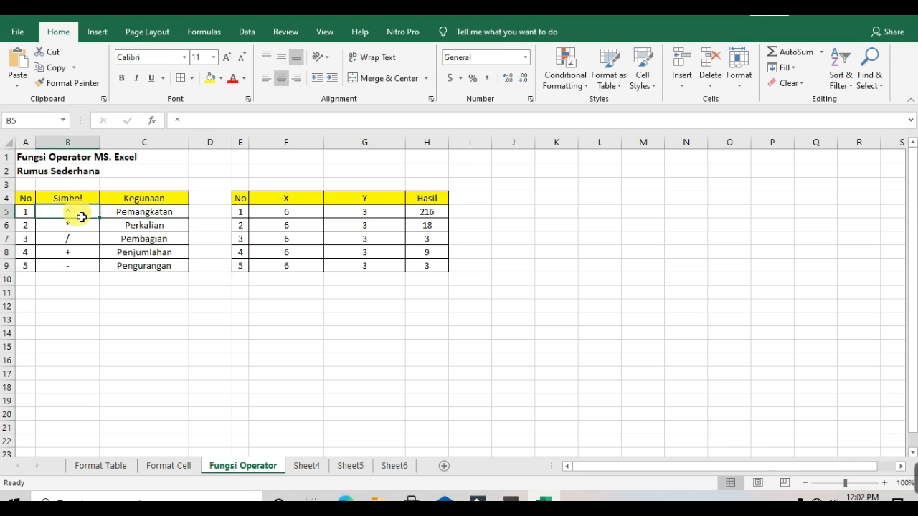
key("Down")
key("Down")
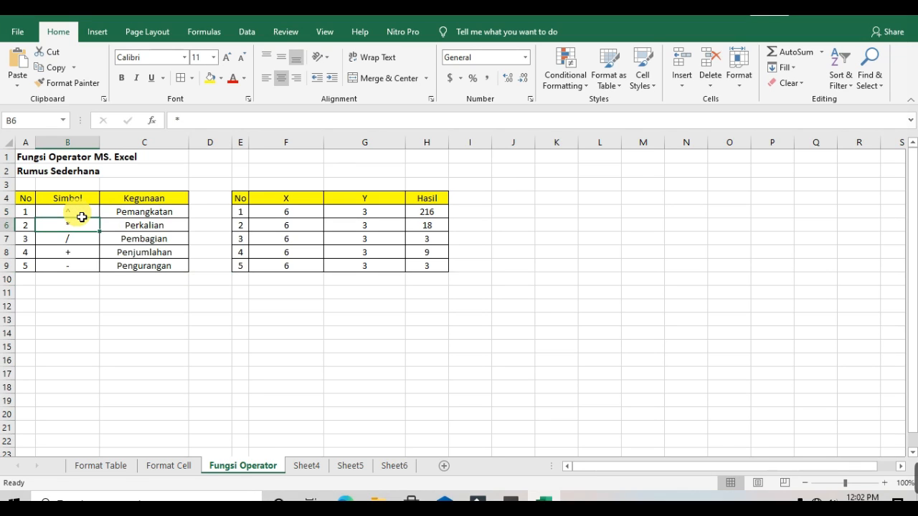
key("Down")
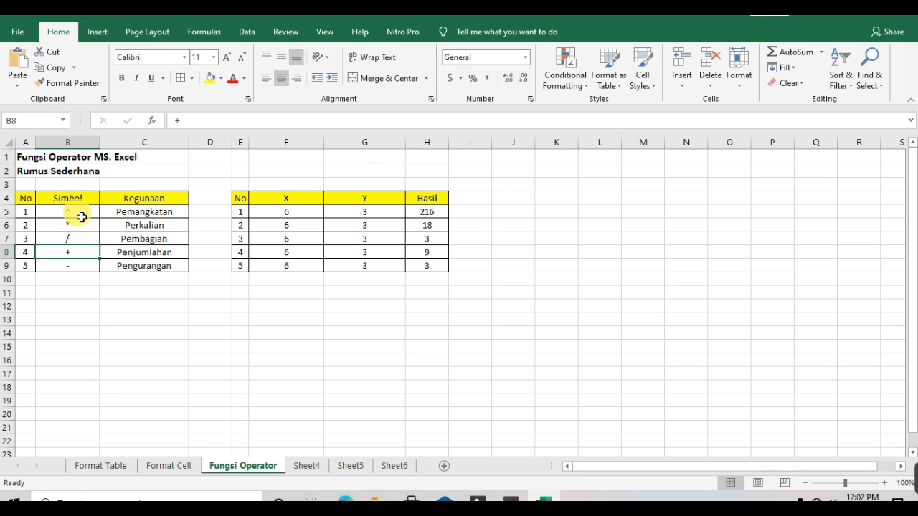
key("Down")
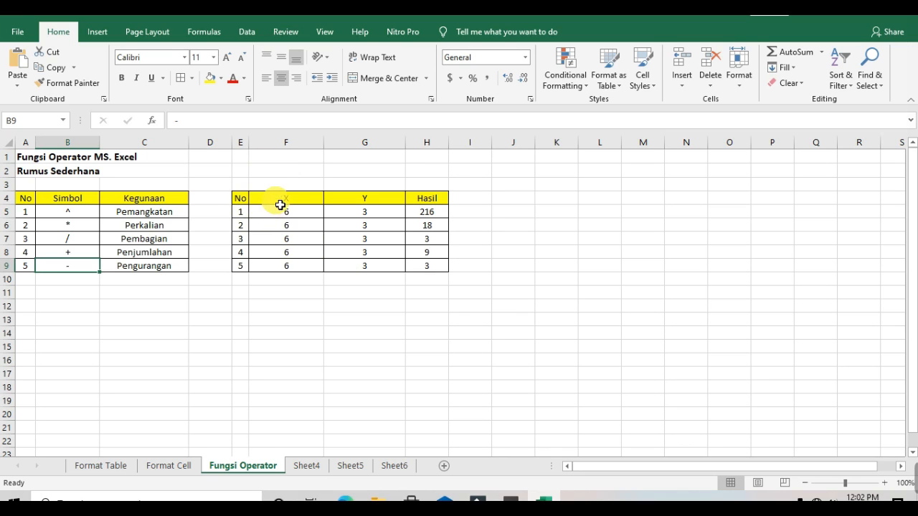
left_click_drag(251, 203, 388, 272)
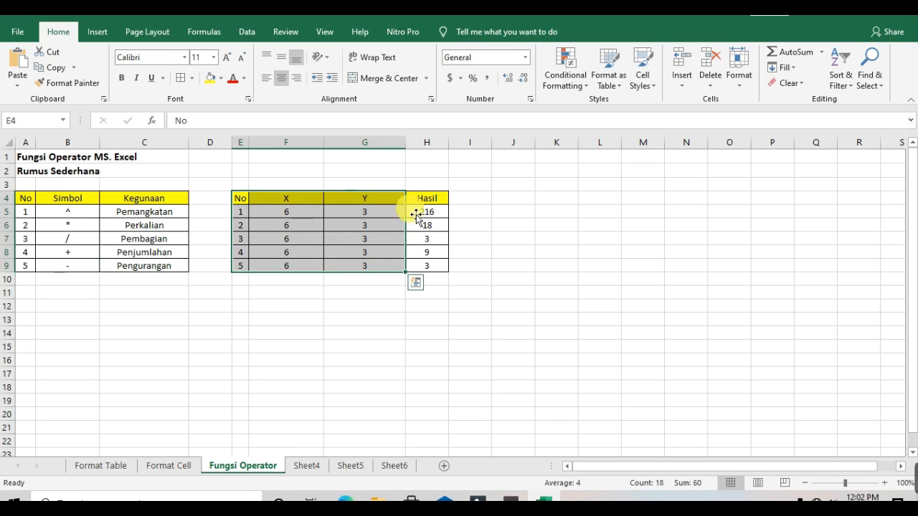
left_click(448, 307)
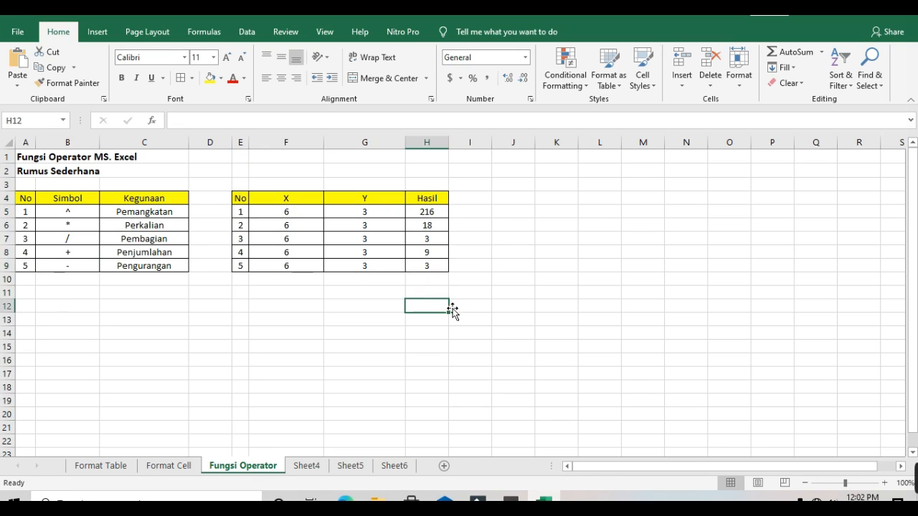
left_click(433, 203)
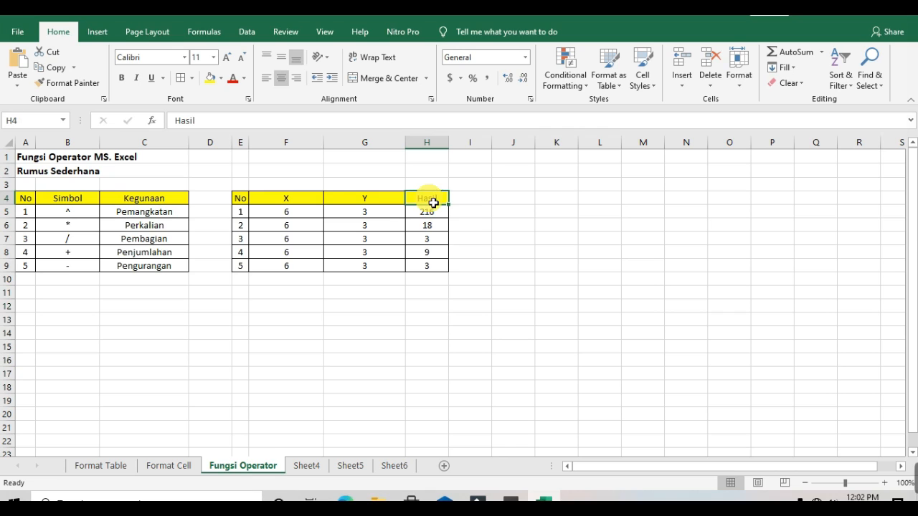
left_click(90, 175)
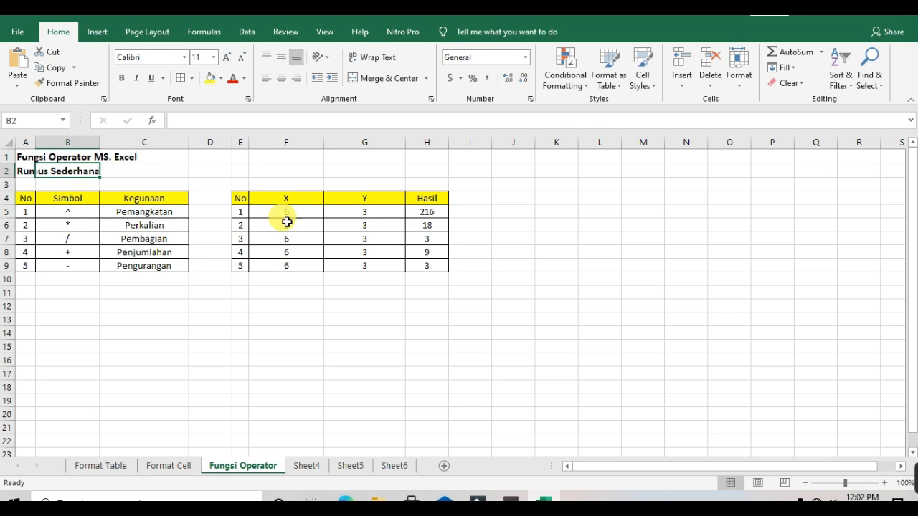
left_click(474, 238)
left_click(309, 219)
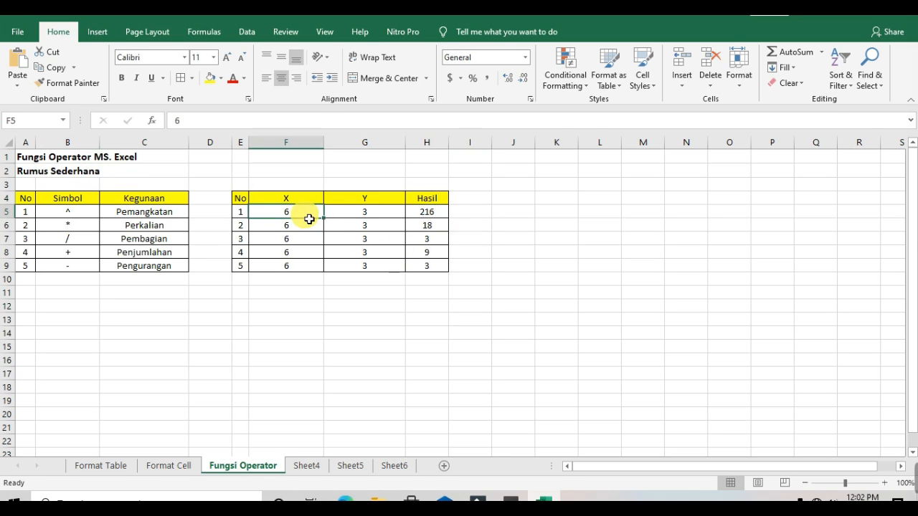
Enter the formula =F5^G5 in H5 to raise X to the power of Y
key("Right")
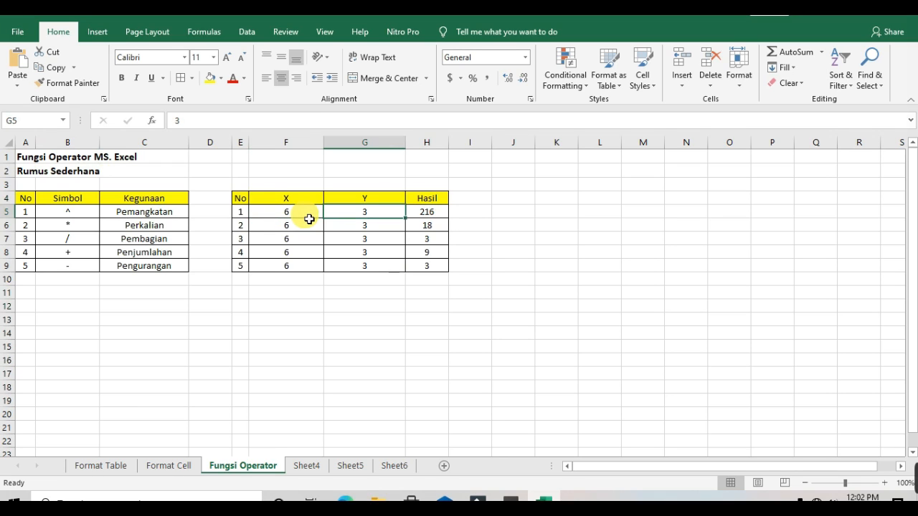
key("Right")
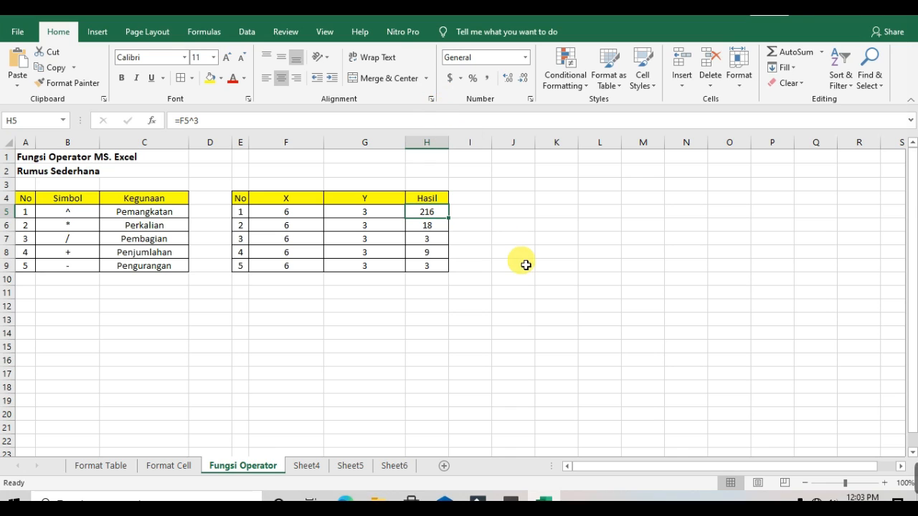
type("=")
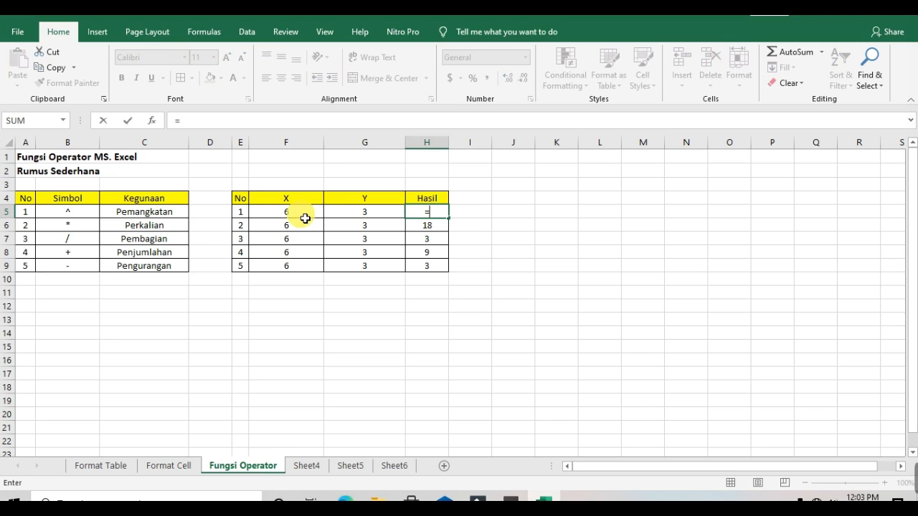
left_click(305, 218)
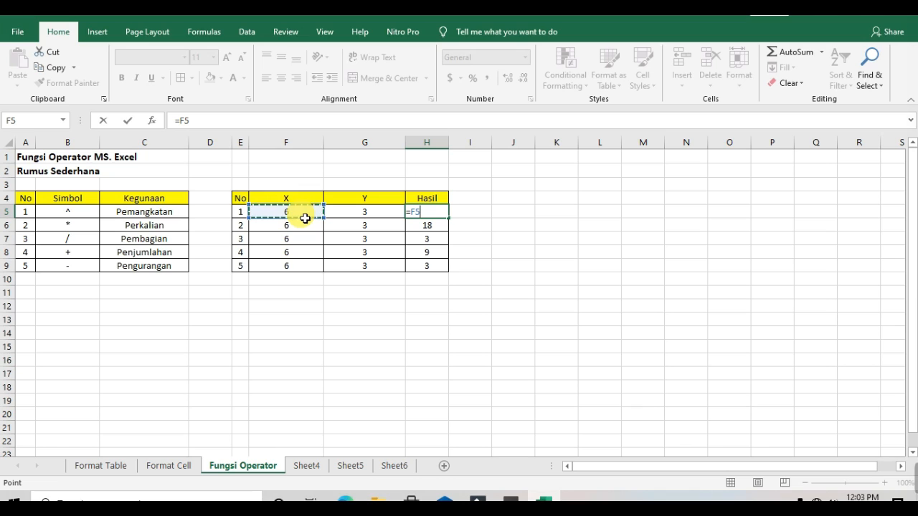
type("^")
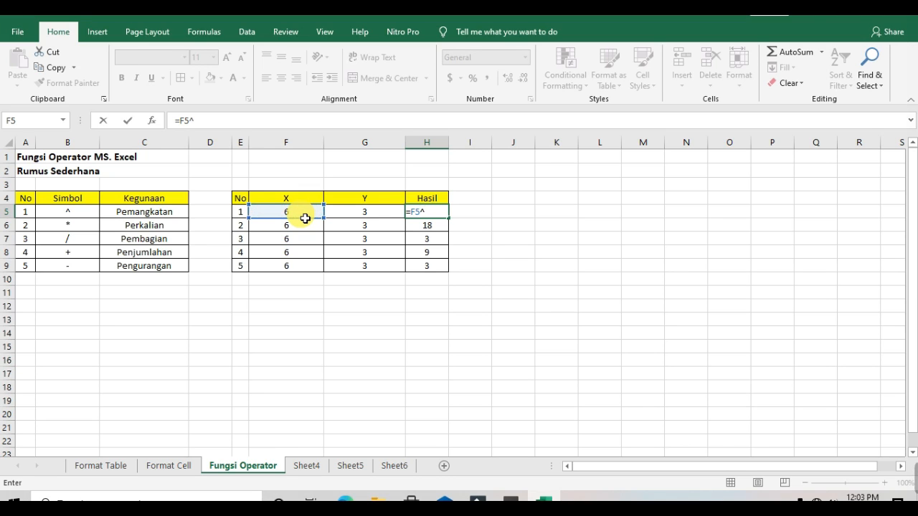
left_click(388, 215)
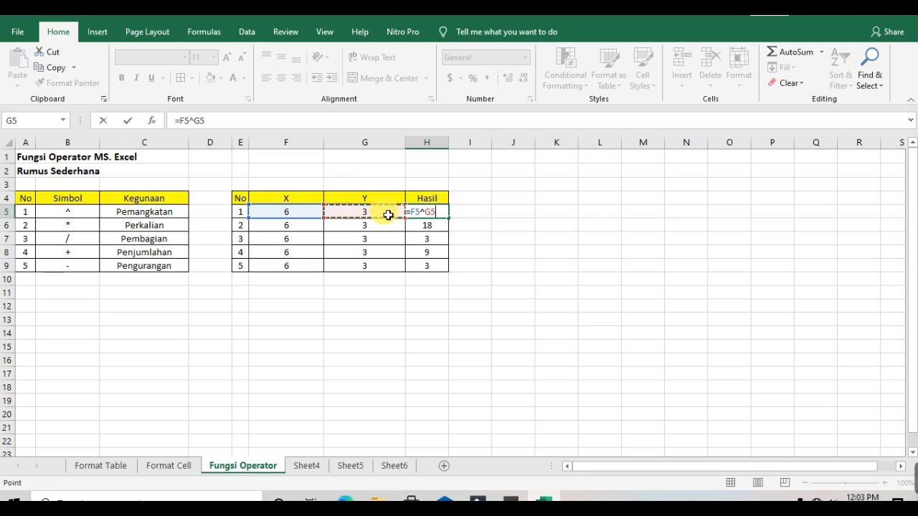
key("Return")
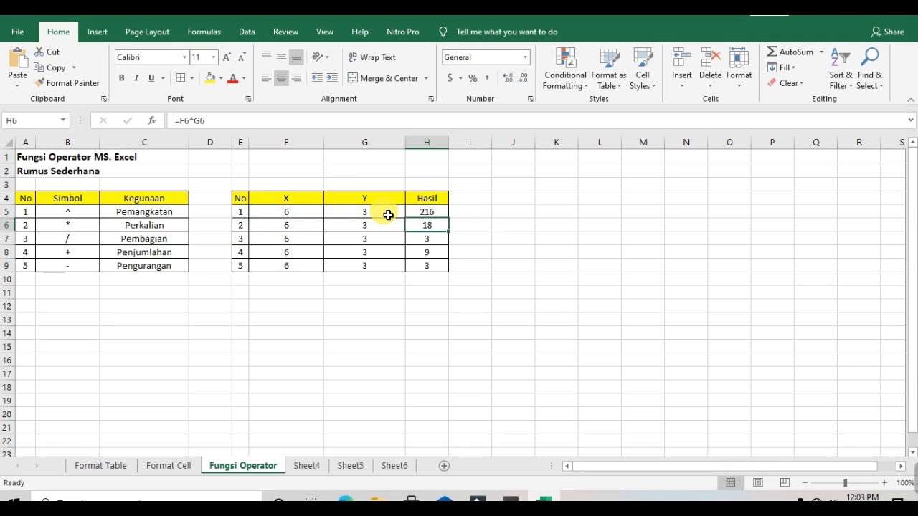
Open H6's multiplication formula =F6*G6 for editing and confirm it unchanged
double_click(440, 230)
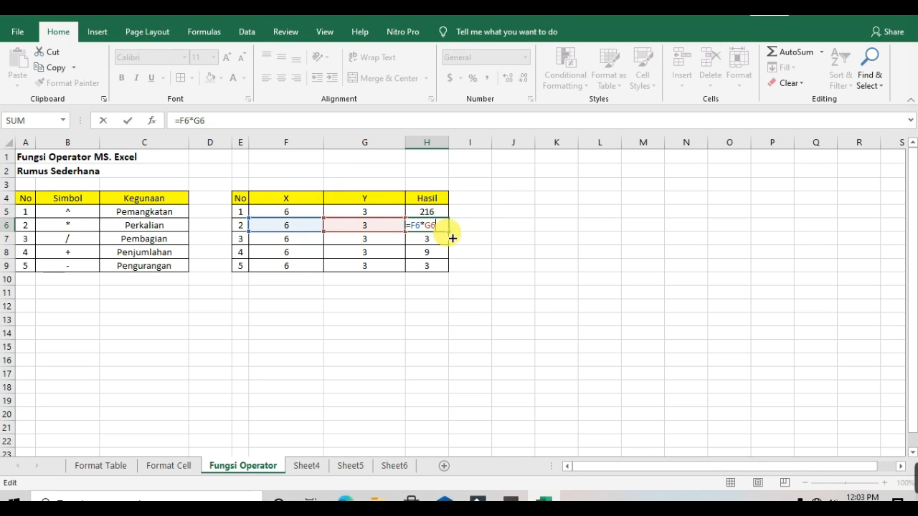
key("Return")
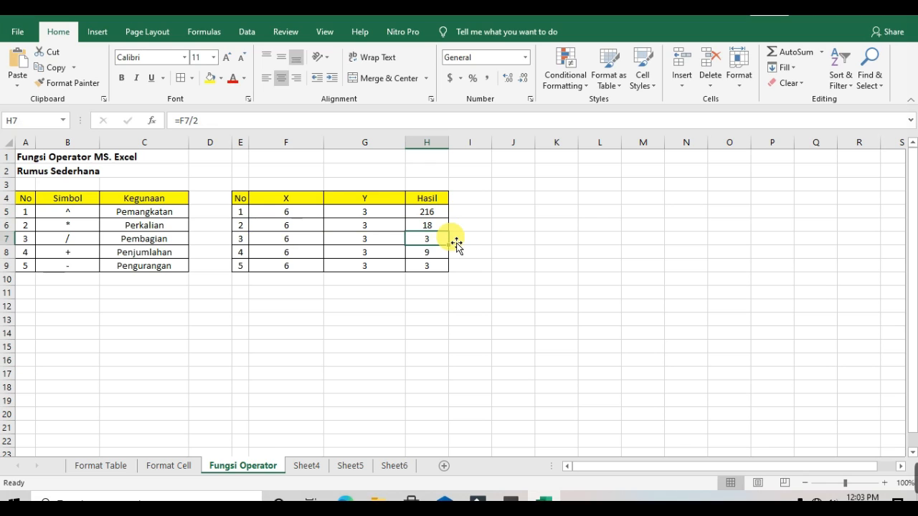
Change the division formula in H7 to =F7/G7 so it divides X by Y
double_click(439, 245)
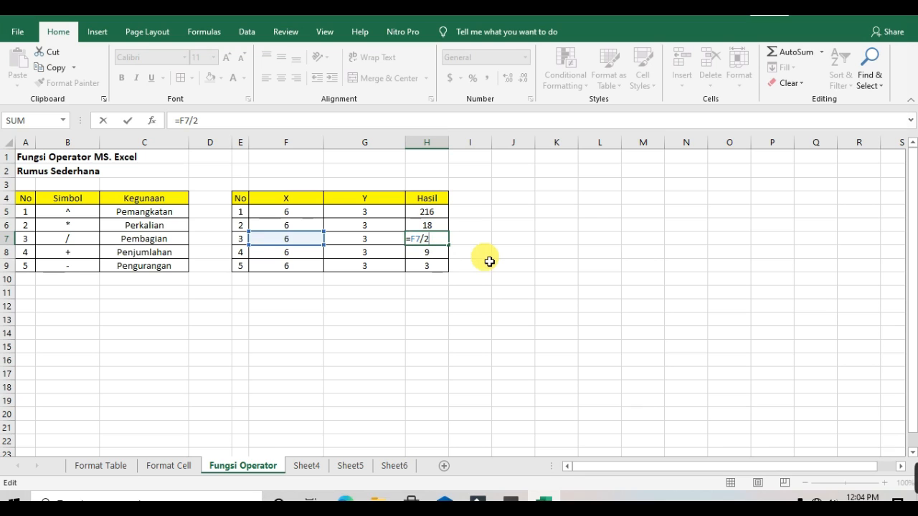
key("BackSpace")
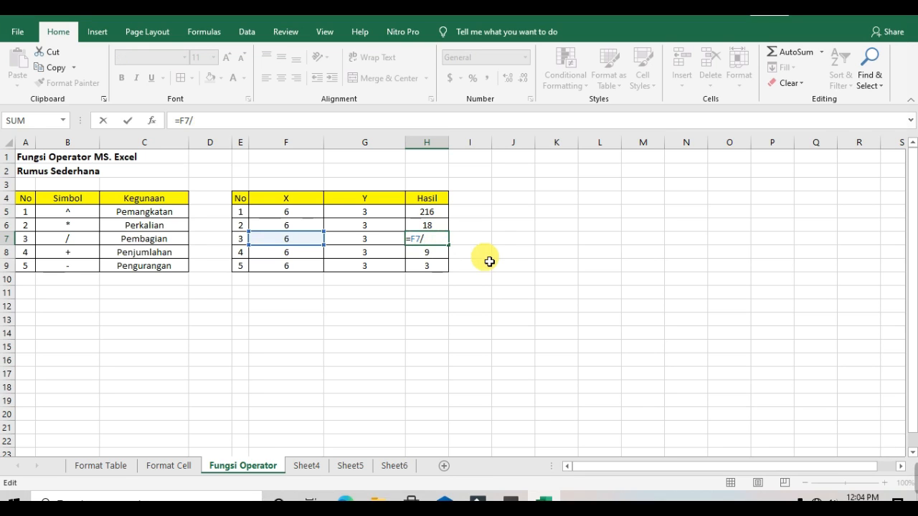
left_click(387, 242)
key("Return")
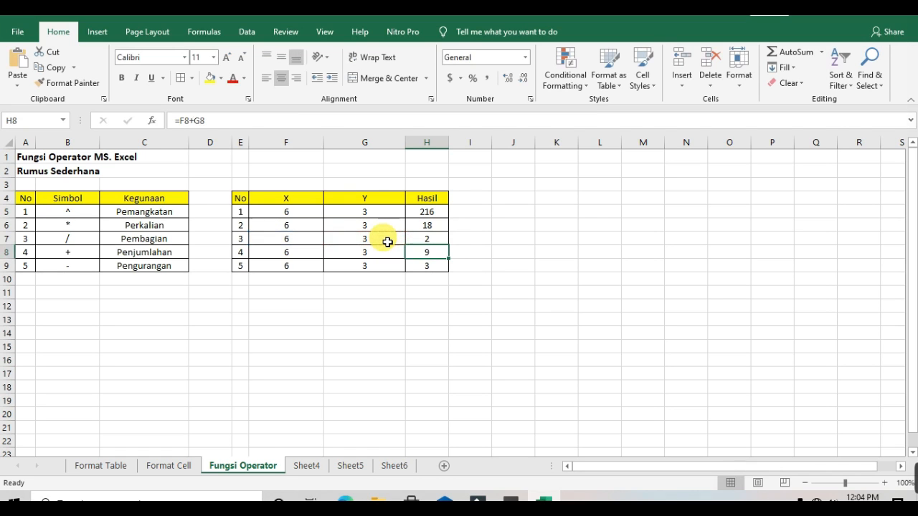
Open the addition and subtraction formulas in H8 and H9 for review, then highlight the X, Y, Hasil table
double_click(443, 258)
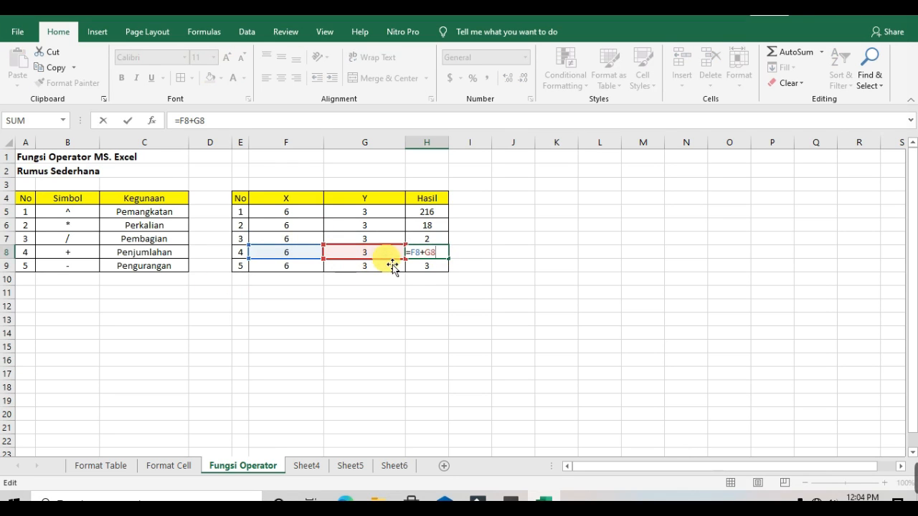
key("Return")
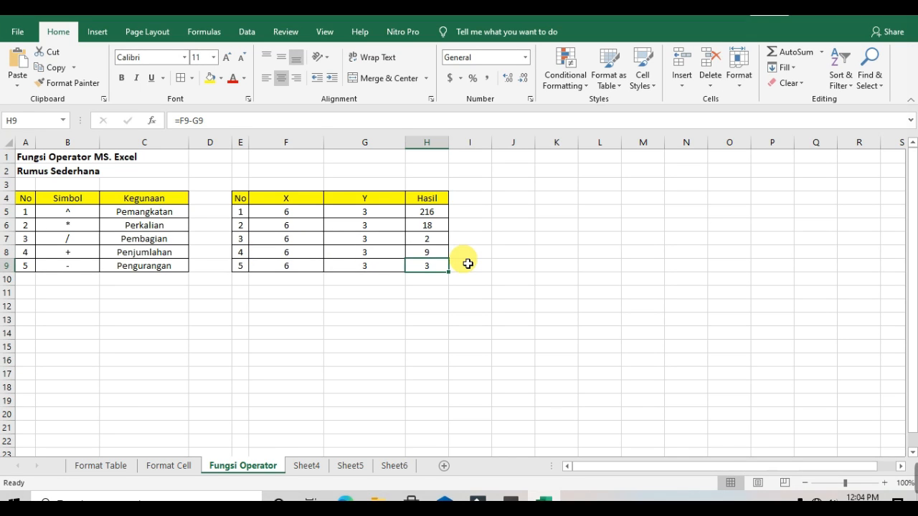
double_click(429, 267)
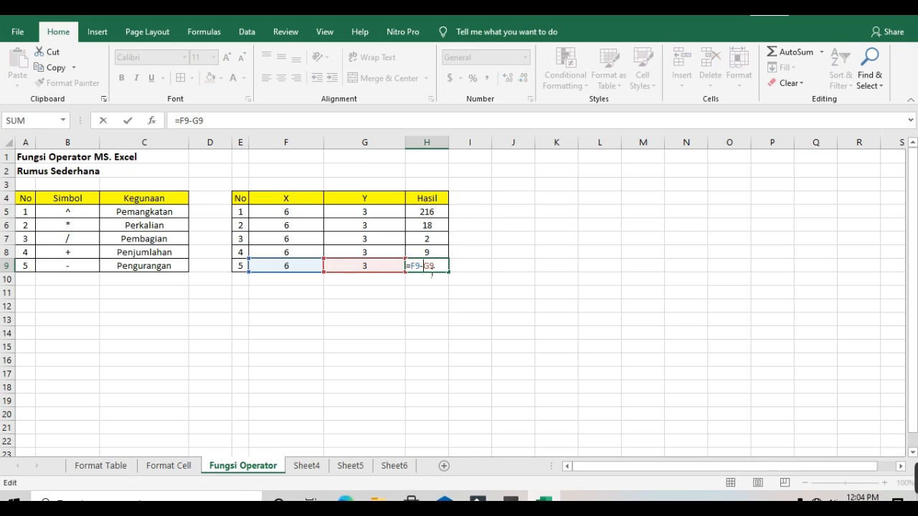
key("Return")
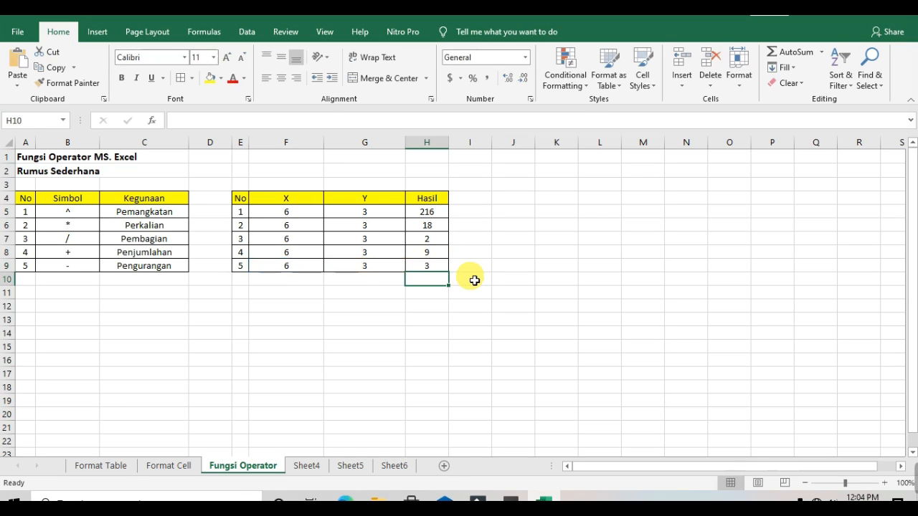
left_click_drag(222, 180, 478, 275)
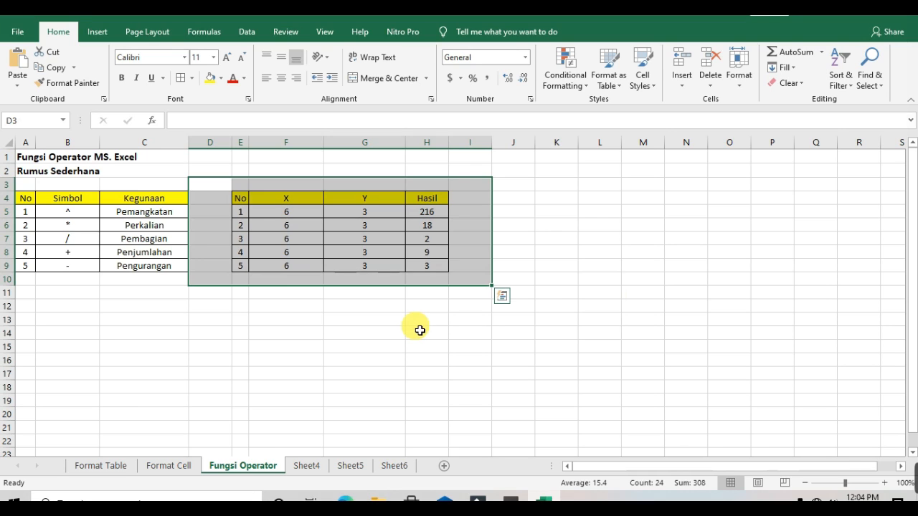
left_click(323, 348)
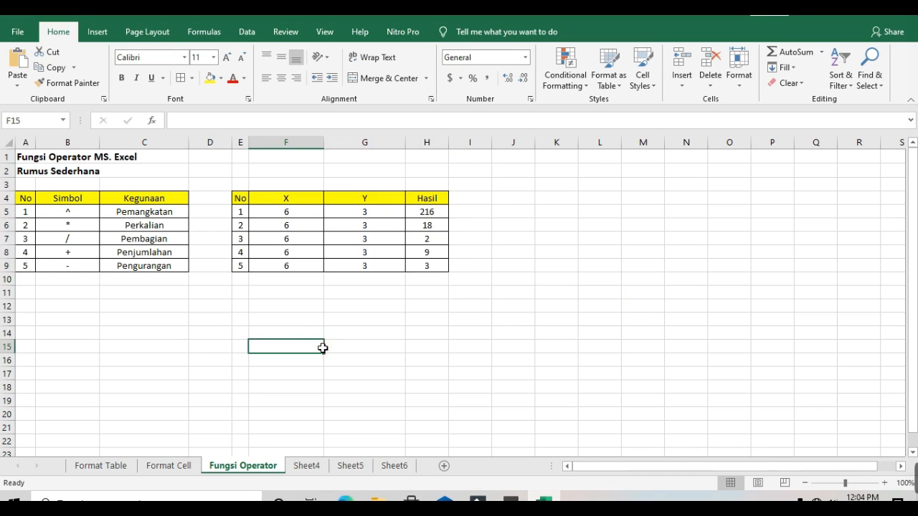